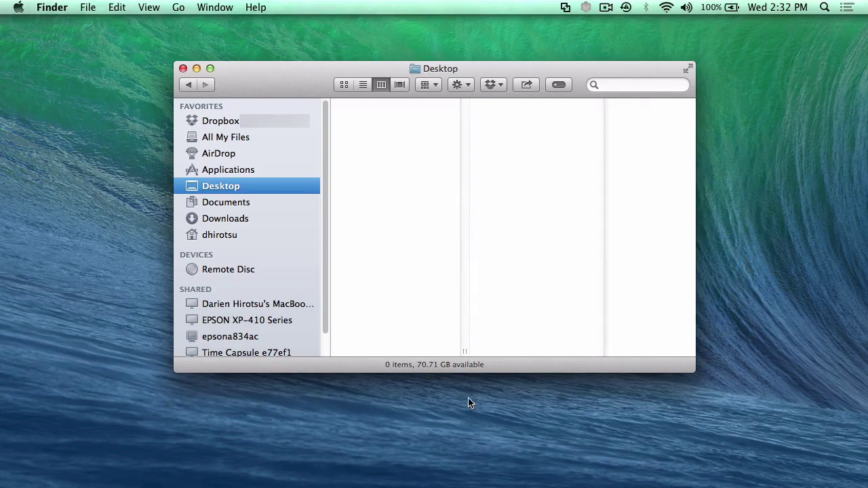
- Check the Mac's OS X 10.9.5 version and 16 GB memory in About This Mac
left_click(18, 7)
left_click(38, 24)
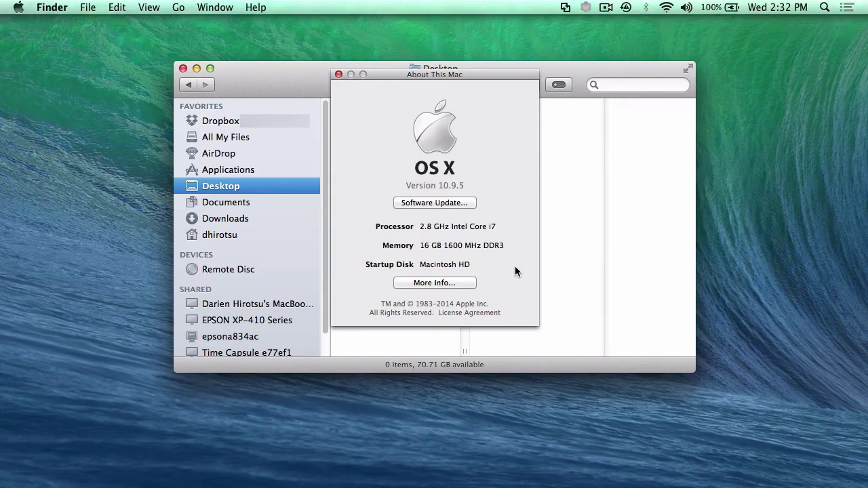
left_click(339, 74)
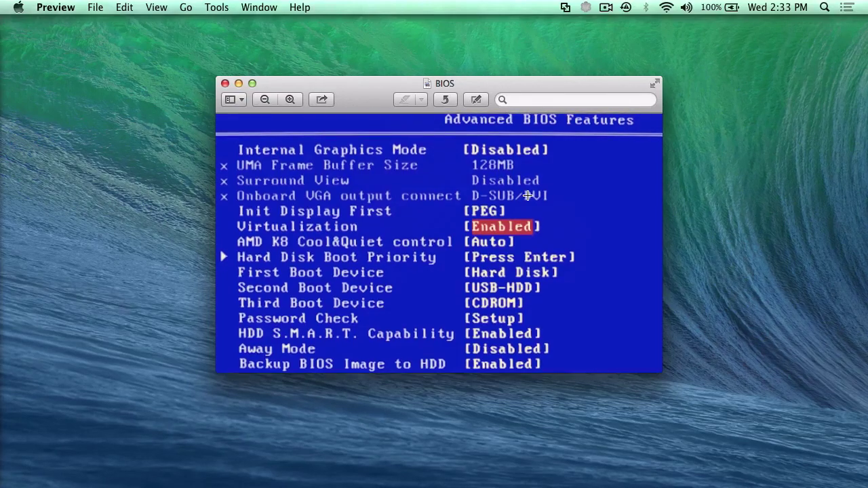
- Switch Spaces to the Chrome window with the VirtualBox Downloads page
key("ctrl+Right")
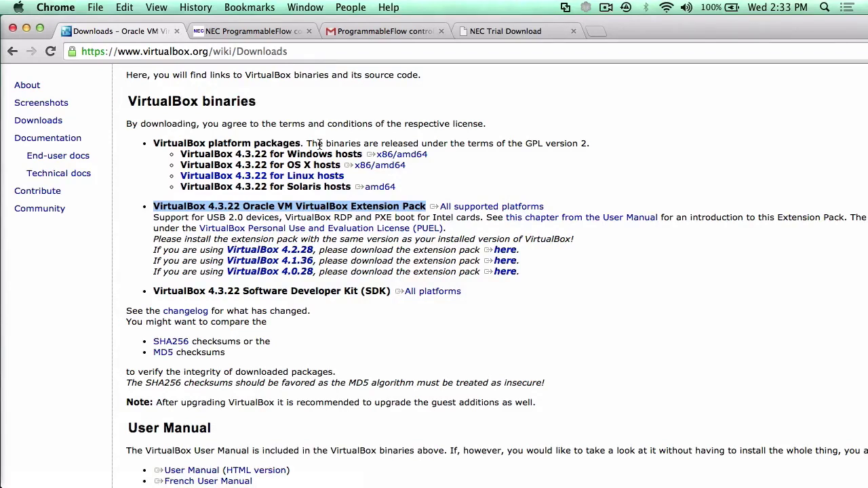
- Highlight the 'VirtualBox 4.3.22 Oracle VM VirtualBox Extension Pack' download line
left_click(170, 202)
left_click_drag(153, 205, 428, 207)
- Scroll through the NEC trial request form, then move its window down to reveal the Gmail window
left_click(258, 31)
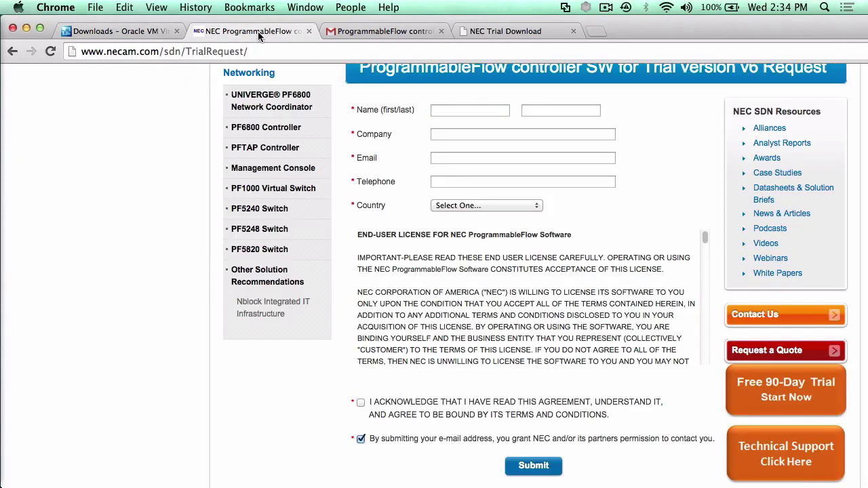
scroll(145, 135, "up", 1)
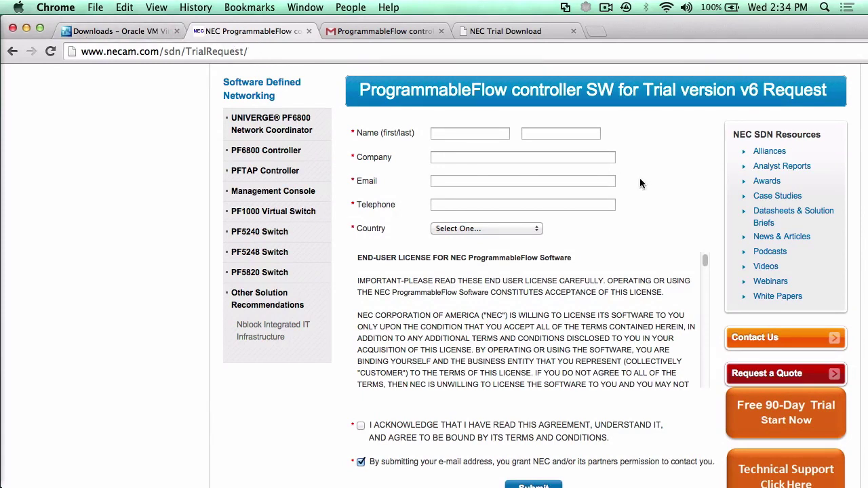
scroll(640, 183, "down", 2)
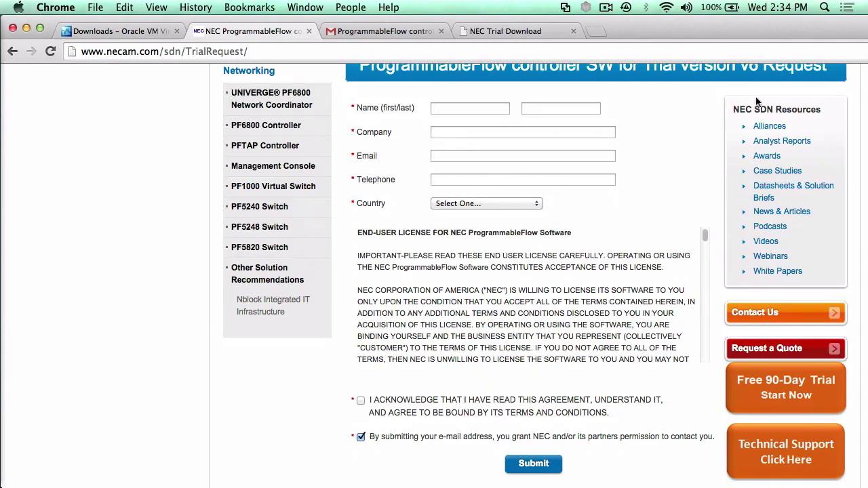
left_click_drag(702, 31, 704, 65)
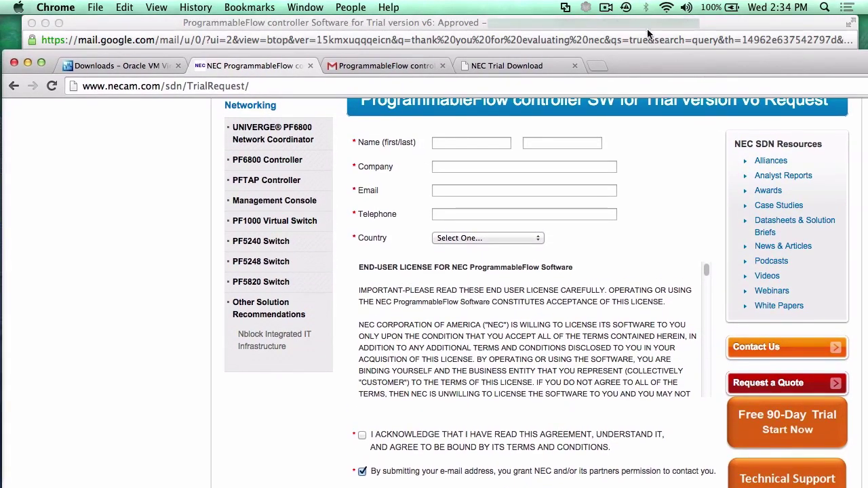
- Download the TrialLicense.txt attachment from the trial approval email
left_click(643, 24)
left_click_drag(631, 24, 613, 24)
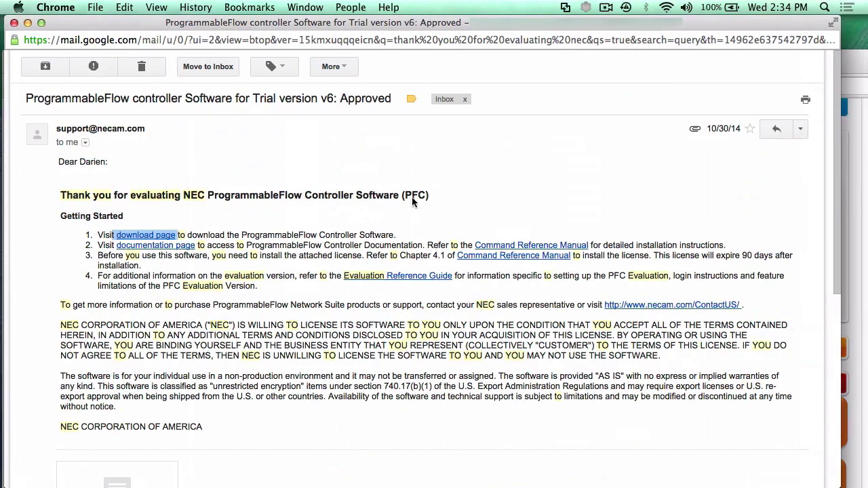
scroll(232, 329, "down", 3)
scroll(232, 331, "down", 1)
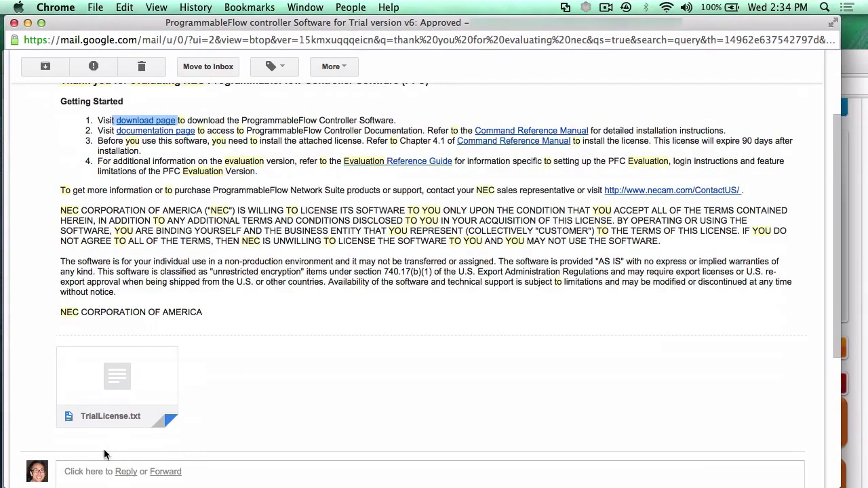
left_click(90, 410)
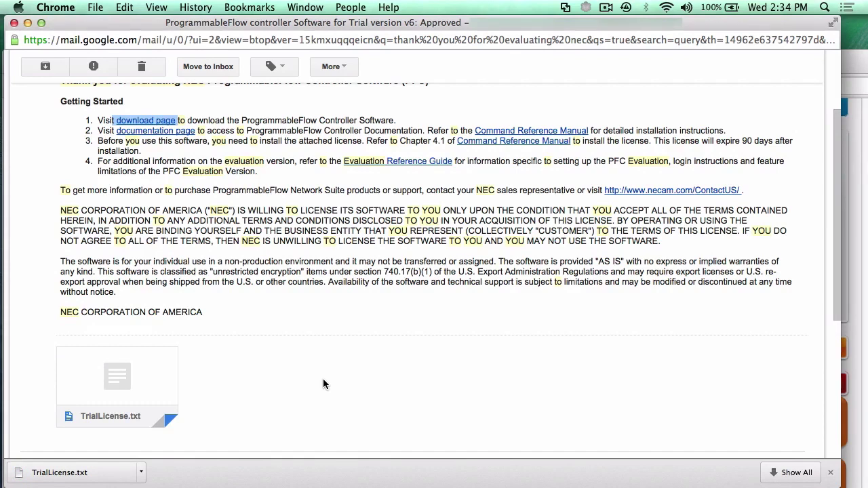
- Bring the NEC request form window back to the front at the top of the screen
scroll(324, 379, "up", 2)
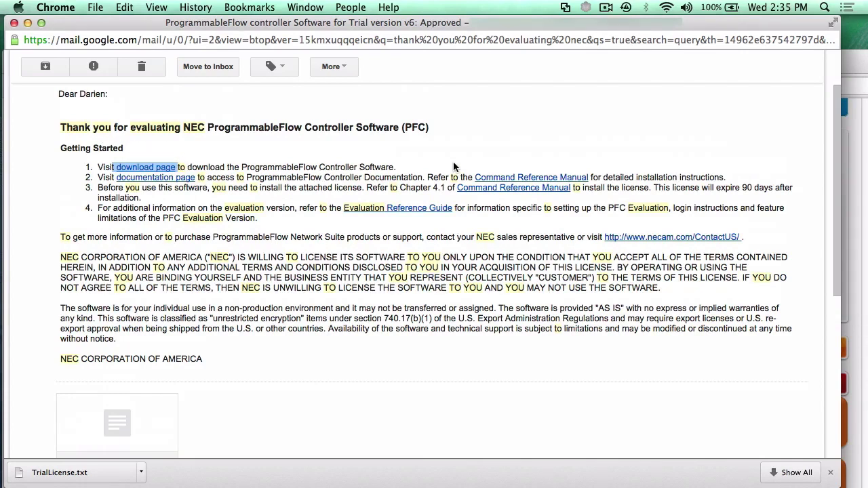
left_click(851, 67)
left_click_drag(841, 65, 835, 21)
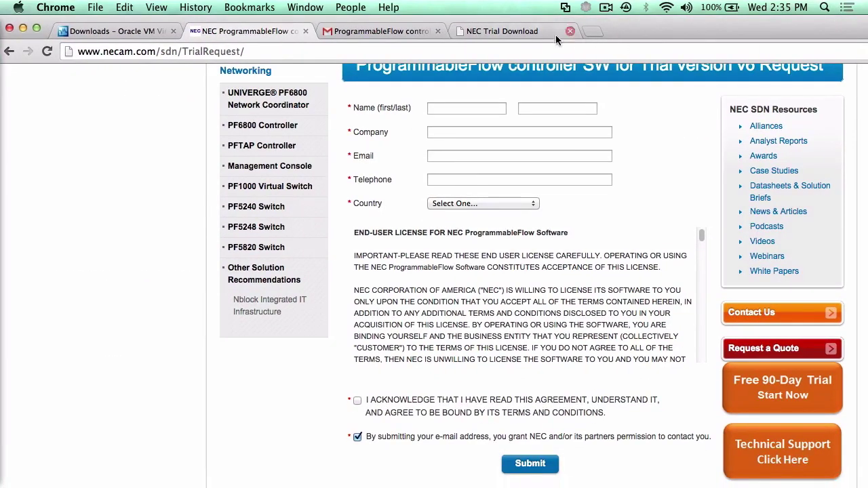
- Highlight 'PFC virtual appliance for VMware' on the NEC Trial Download page
left_click(525, 30)
left_click(549, 124)
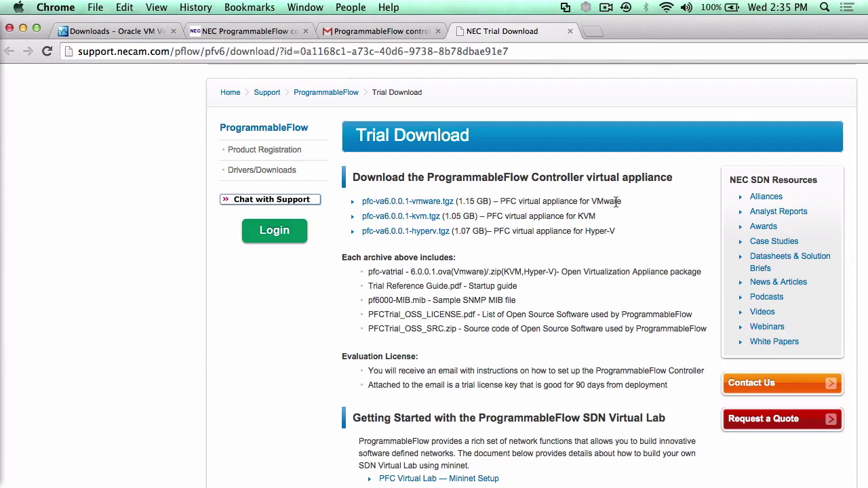
left_click_drag(621, 201, 503, 201)
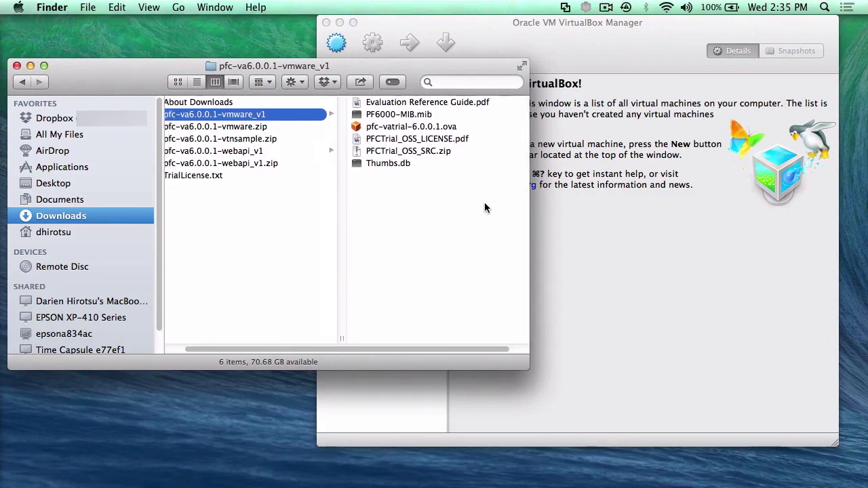
- Select pfc-vatrial-6.0.0.1.ova inside pfc-va6.0.0.1-vmware_v1 to preview its 1.27 GB details
scroll(484, 203, "left", 1)
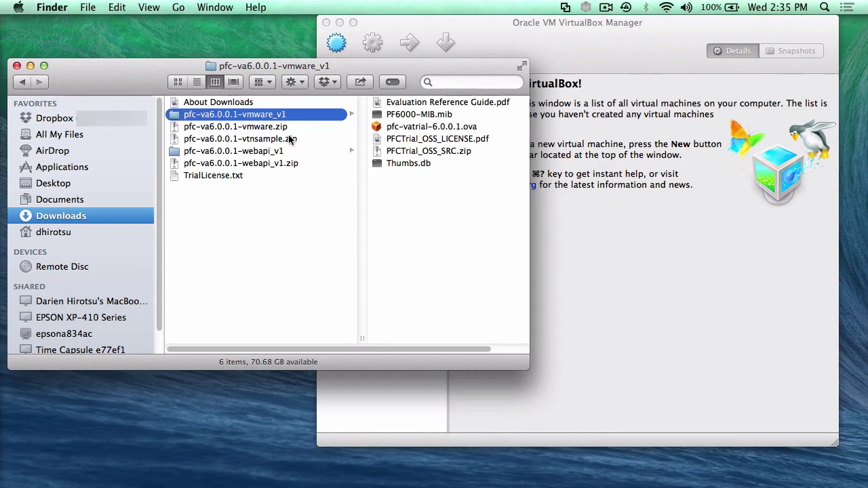
left_click(206, 119)
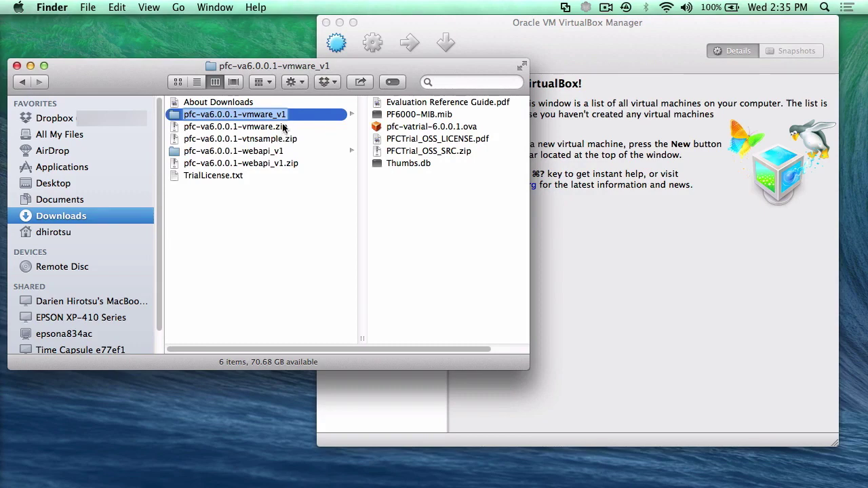
left_click(437, 127)
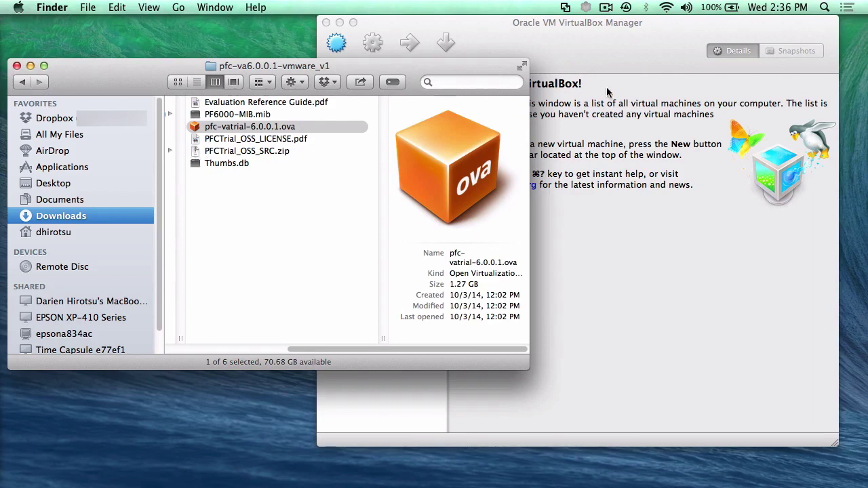
- Bring the VirtualBox Manager Welcome window in front of Finder
left_click(625, 60)
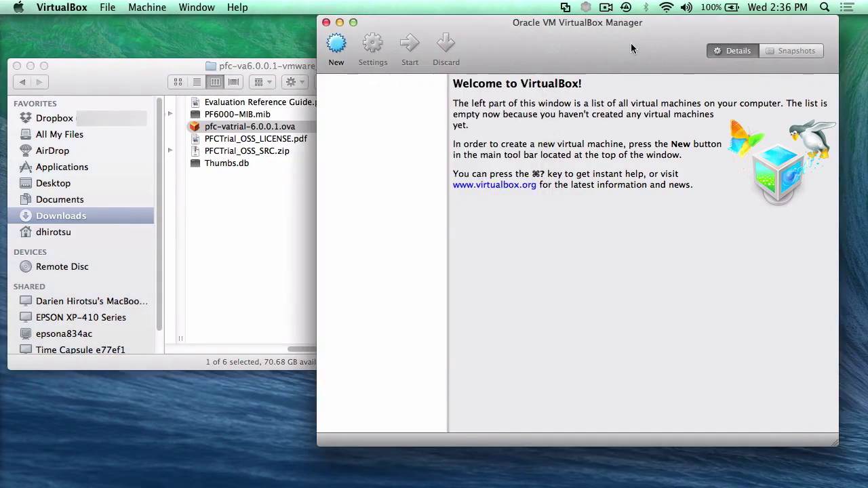
- Load pfc-vatrial-6.0.0.1.ova from Downloads/pfc-va6.0.0.1-vmware_v1 into Import Appliance
left_click(107, 8)
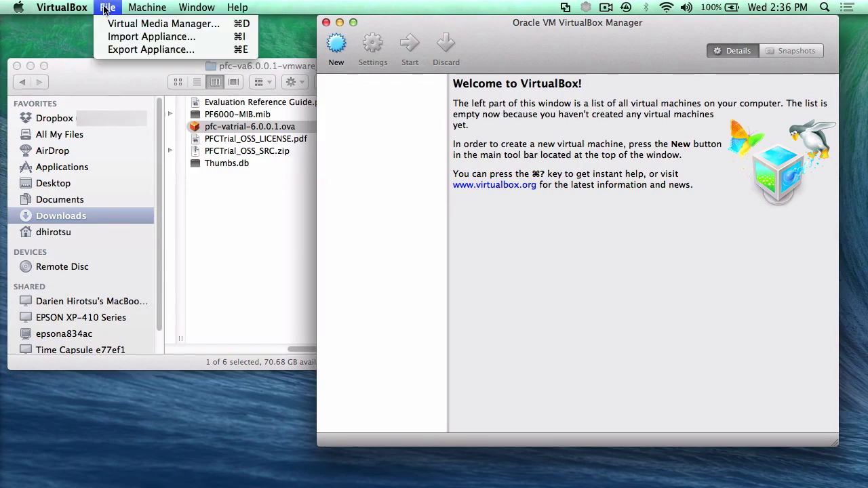
left_click(131, 39)
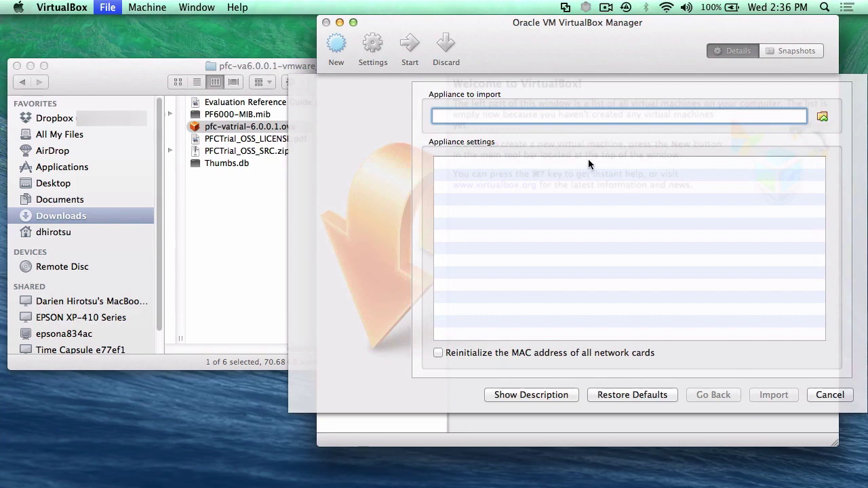
left_click(821, 117)
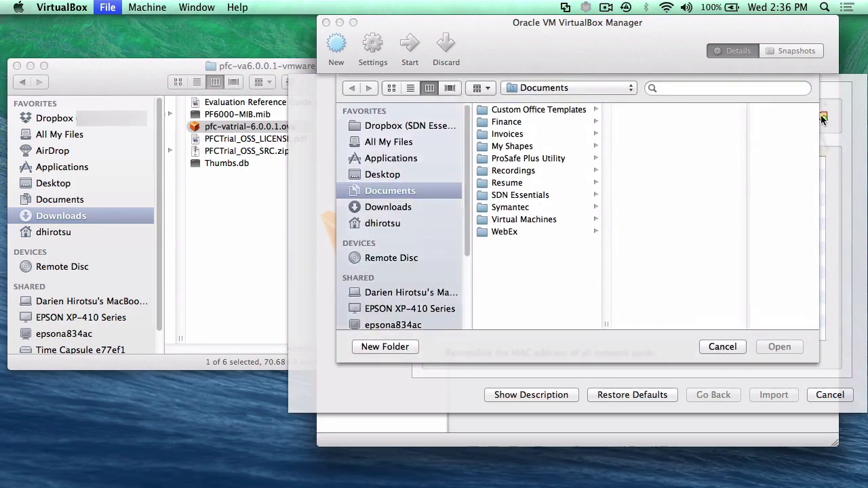
left_click(380, 209)
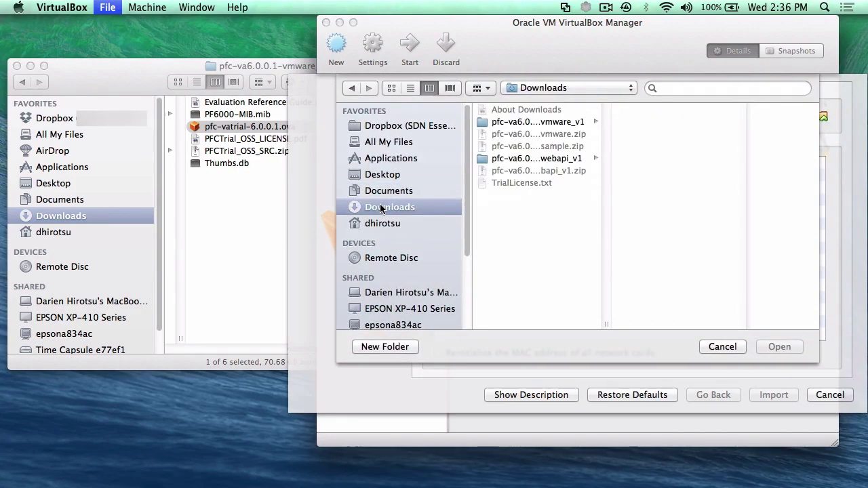
left_click(543, 127)
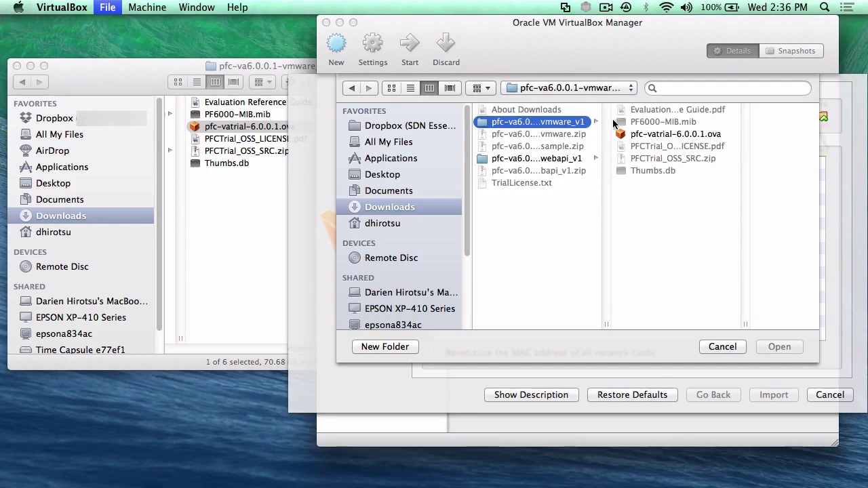
left_click(674, 134)
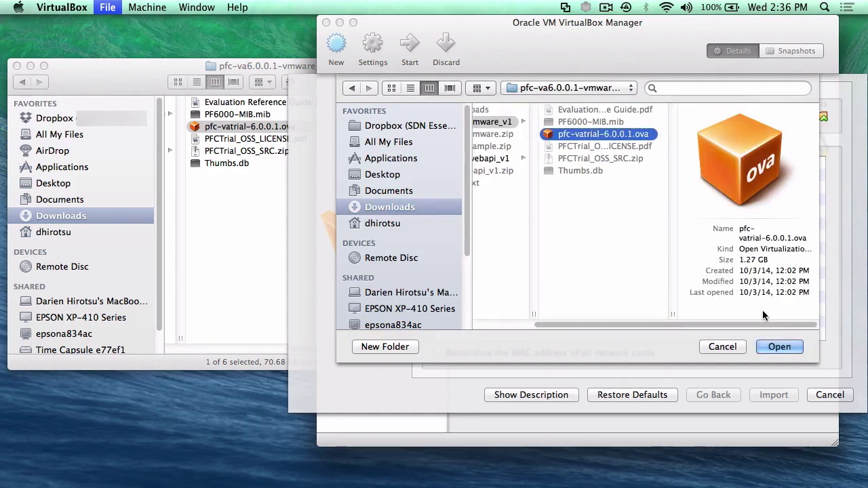
left_click(775, 344)
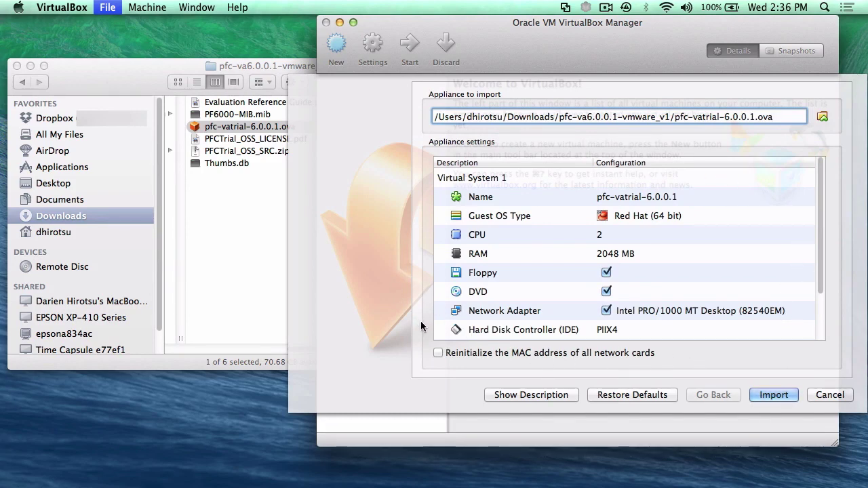
- Import pfc-vatrial-6.0.0.1 with reinitialized MAC addresses for all network cards
left_click(453, 354)
left_click(771, 396)
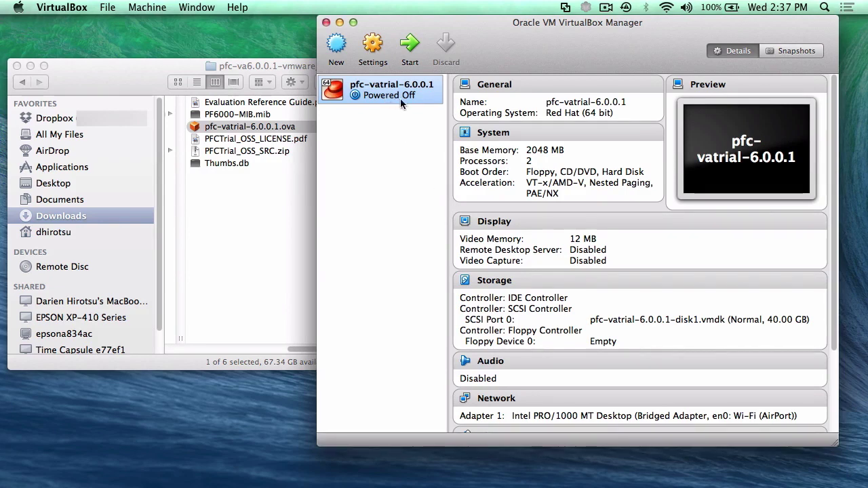
left_click(373, 46)
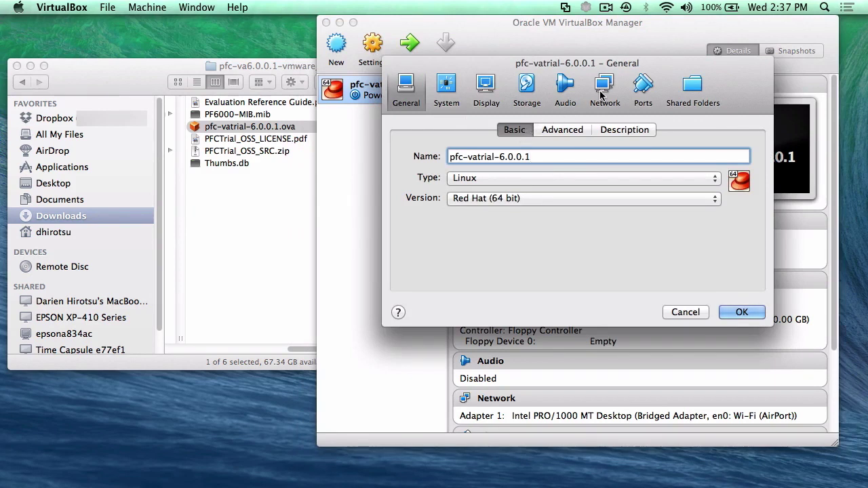
left_click(600, 96)
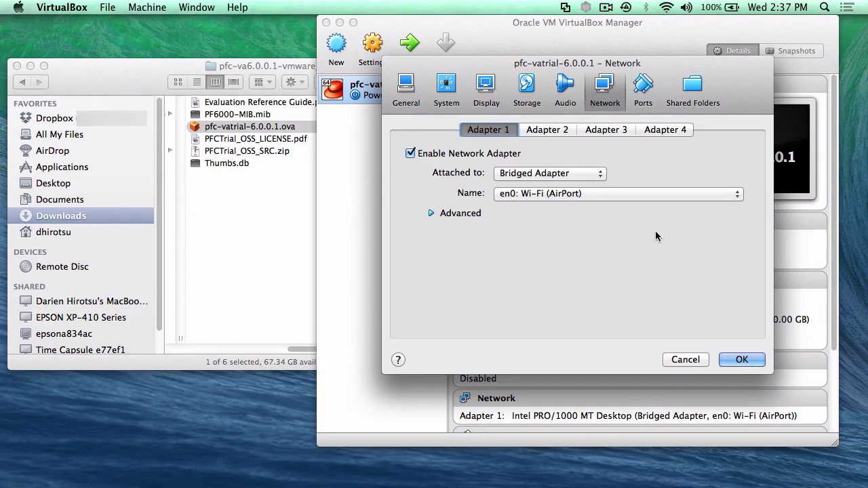
left_click(590, 176)
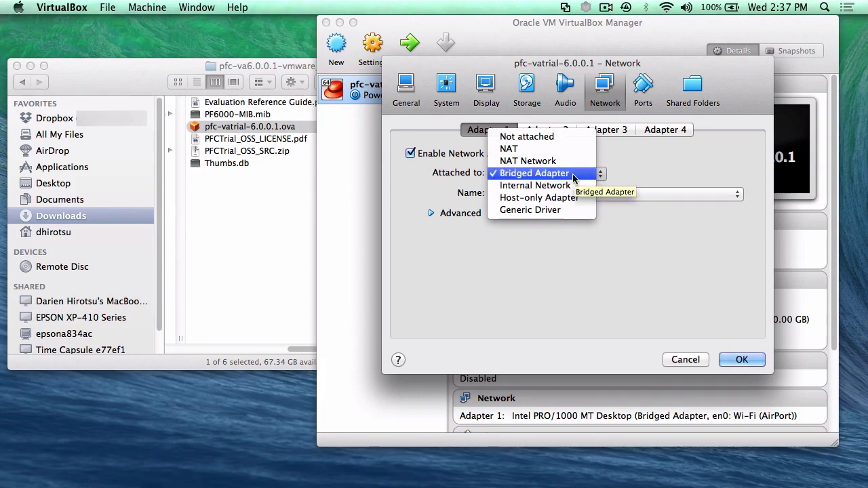
left_click(572, 173)
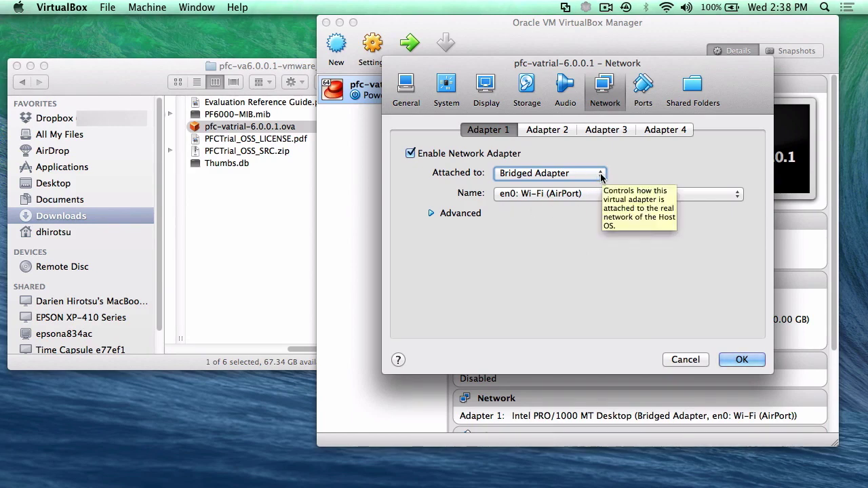
left_click(743, 360)
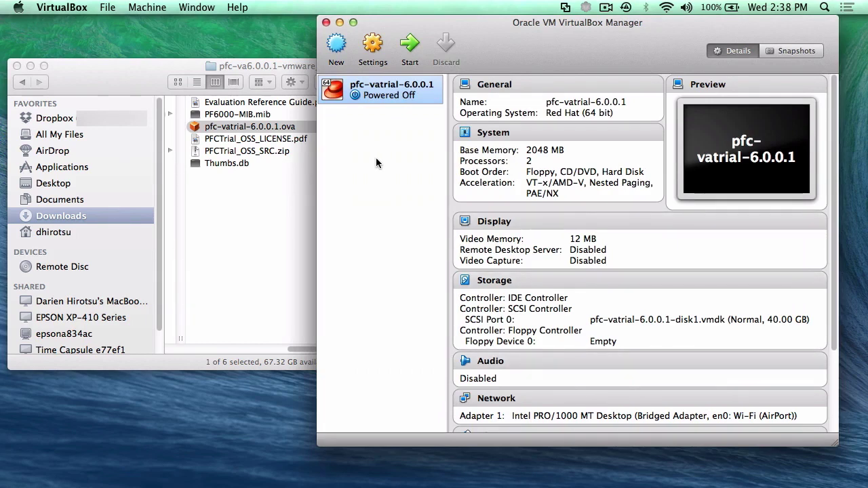
- Start the pfc-vatrial-6.0.0.1 VM and bring up its CentOS 6.4 pfc login prompt in the console
double_click(385, 97)
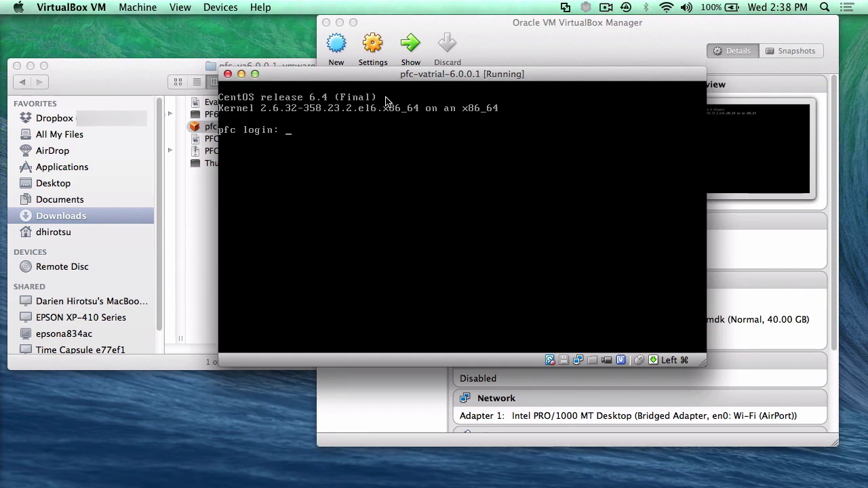
left_click(409, 135)
key("Return")
key("Return")
key("Return")
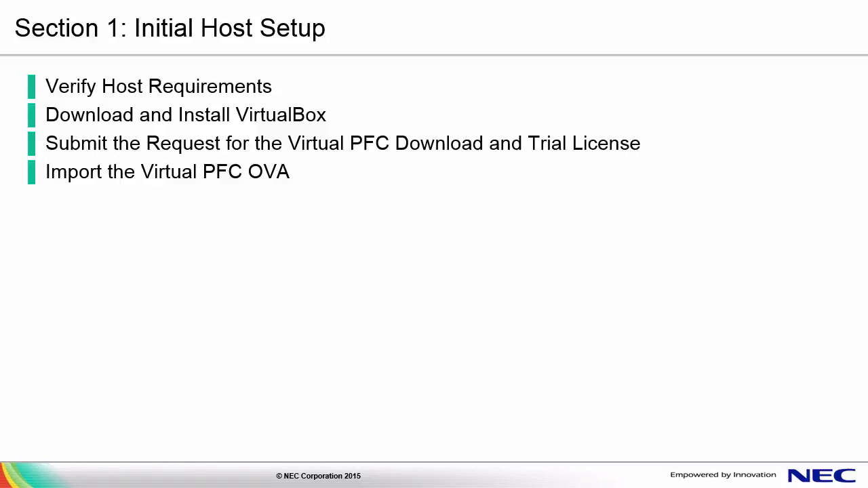
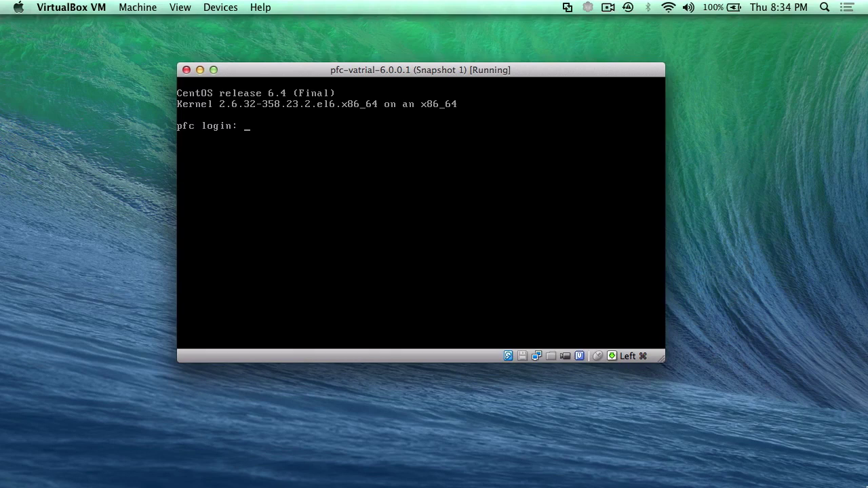
- Redisplay the CentOS 6.4 login prompt on the pfc-vatrial-6.0.0.1 VM console
key("Return")
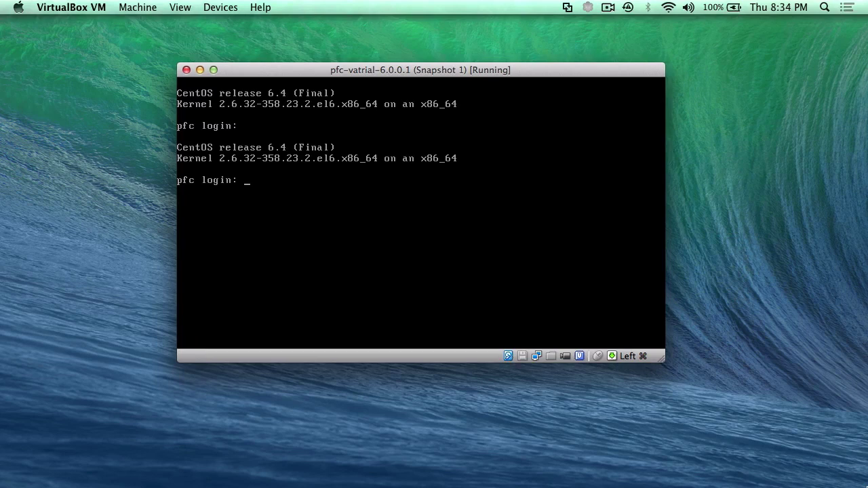
- Log in to the PFC VM console as root with the account password
type("root")
key("Return")
type("pfcpfc")
key("Return")
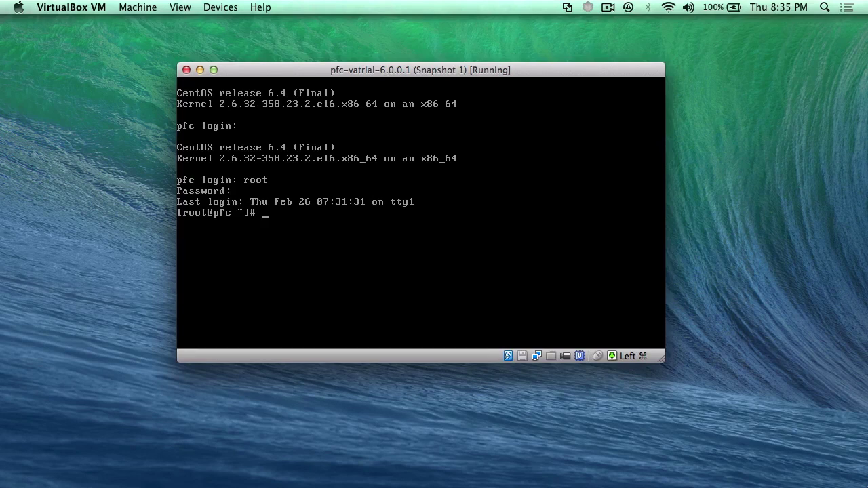
- List all network interfaces with ifconfig -a, showing eth0 at 192.168.231.231
key("Return")
key("Return")
type("ifconfig -a")
key("Return")
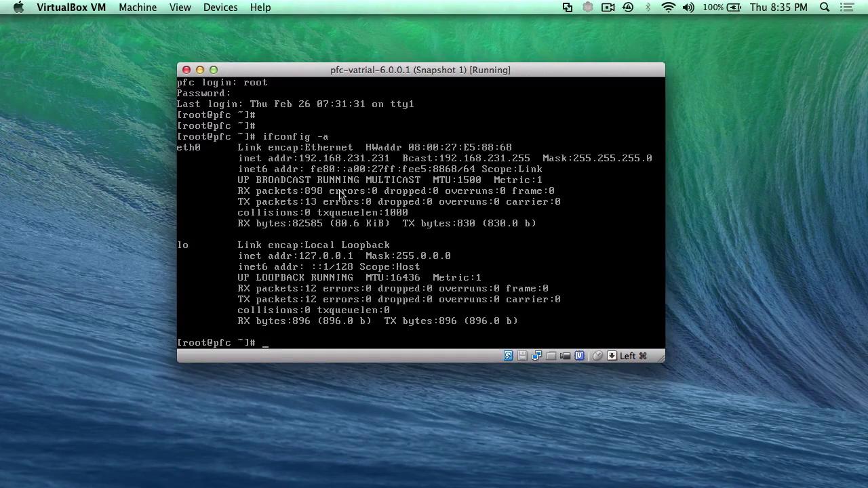
left_click(404, 217)
key("Return")
key("Return")
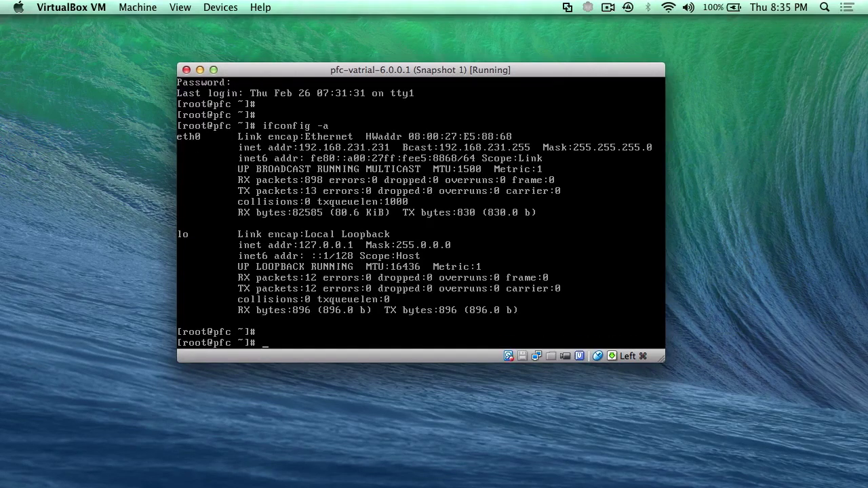
type("pfc_stop_cluster")
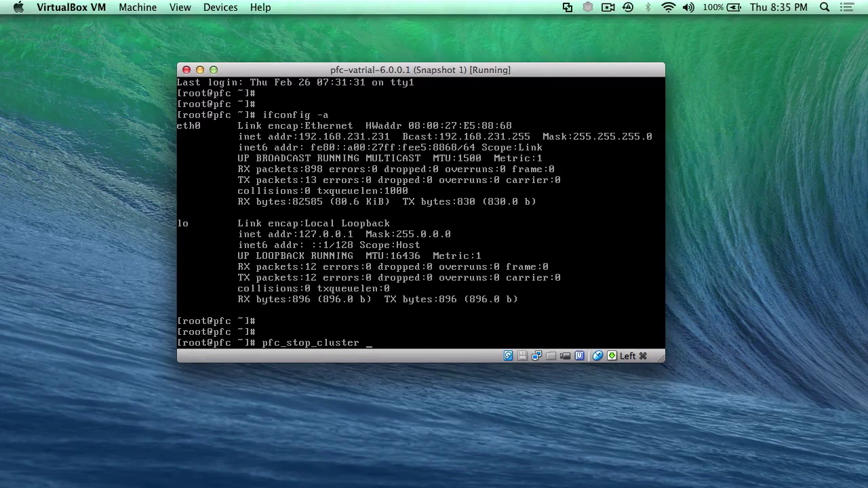
- Run pfc_stop_cluster to stop the cluster, then launch the pfc_netsetup menu
key("Return")
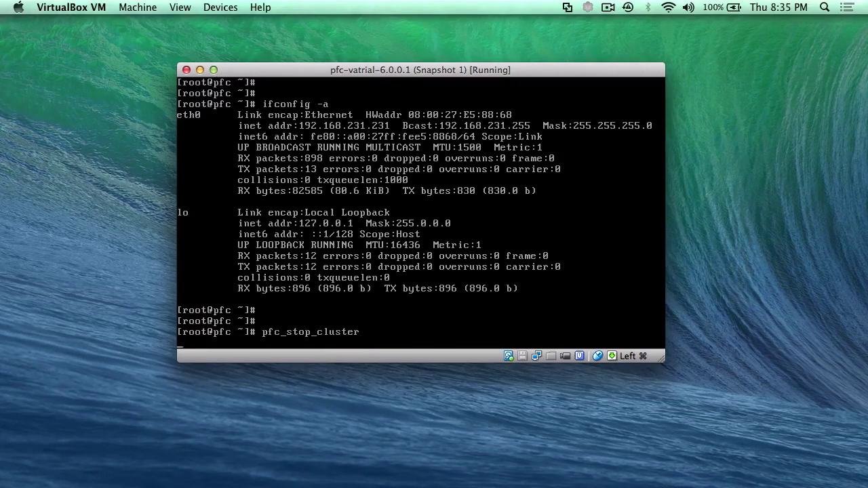
key("Return")
key("Return")
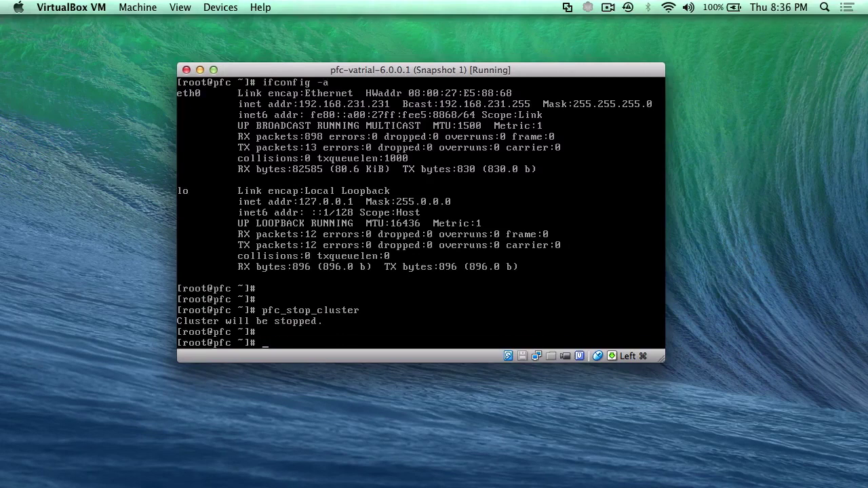
type("pfc")
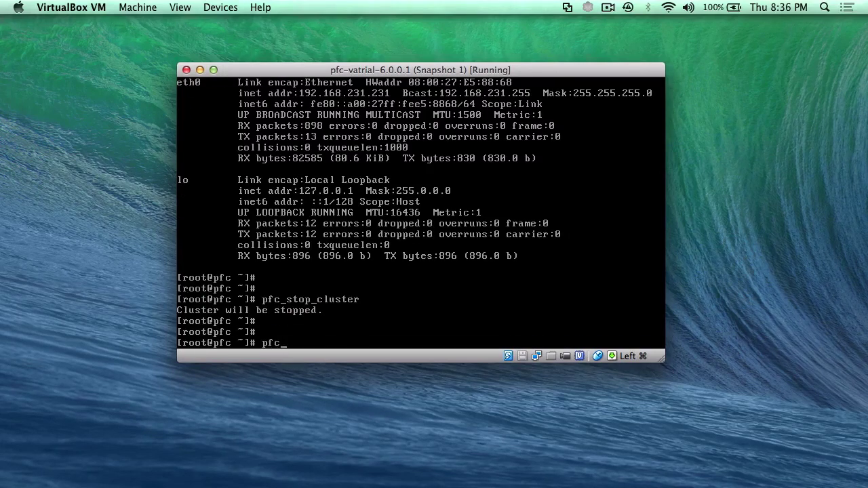
type("_netsetup")
key("Return")
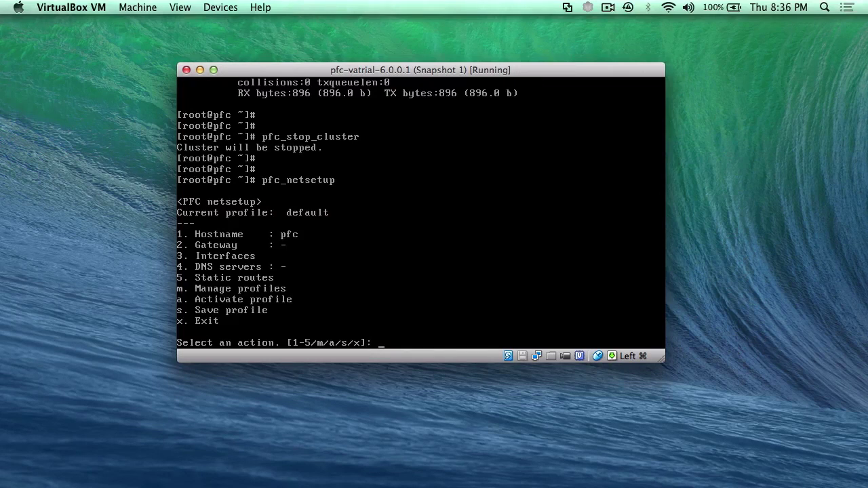
- Pick eth0 under Interfaces and set it to start on boot using DHCP
type("3")
key("Return")
type("0")
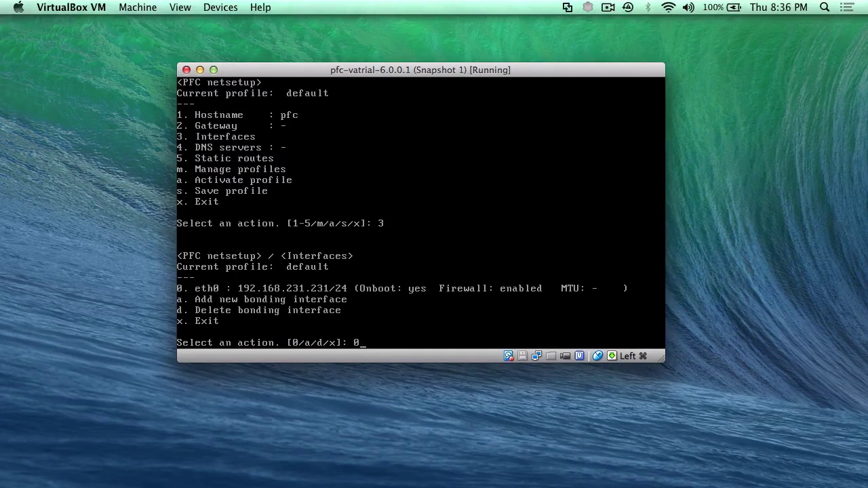
key("Return")
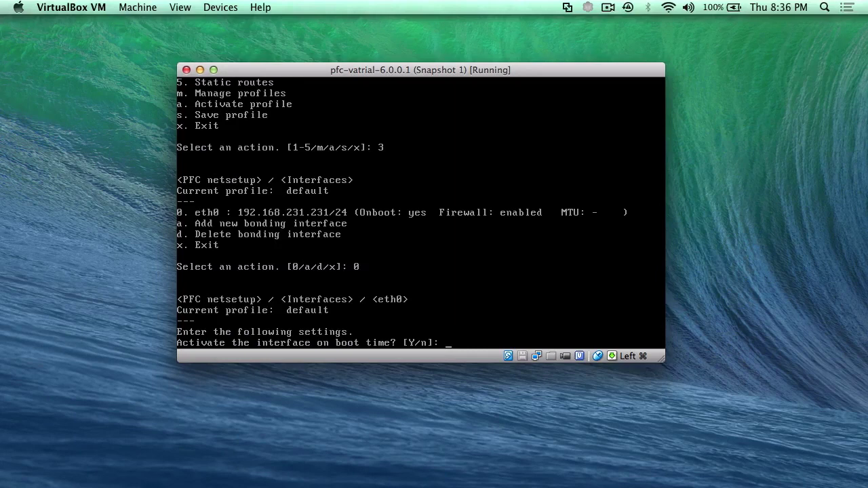
type("Y")
key("Return")
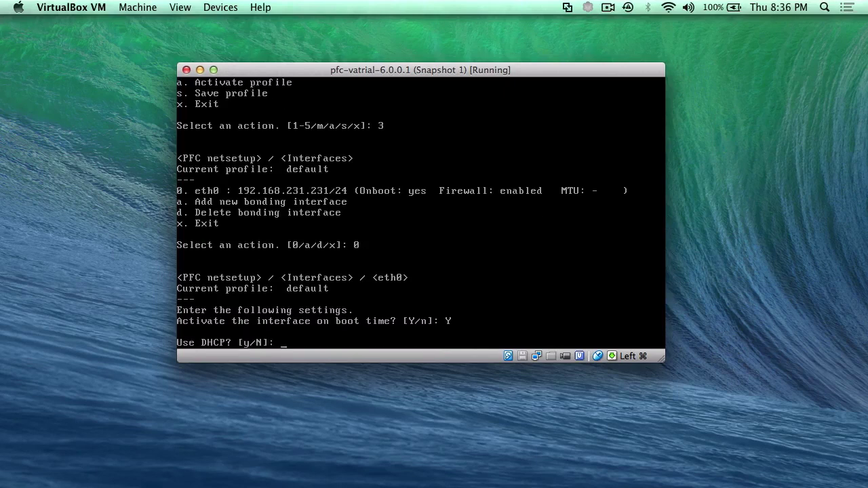
type("y")
key("Return")
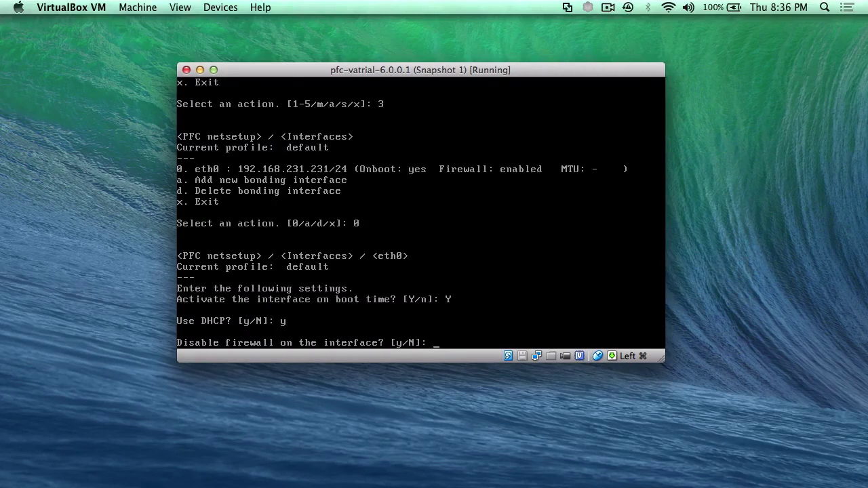
- Keep eth0's firewall enabled, set MTU 1500, and accept the settings
type("N")
key("Return")
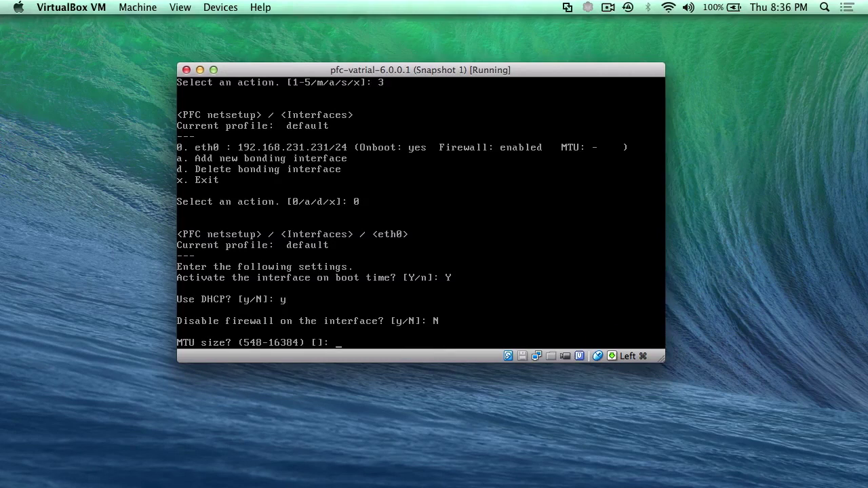
type("1500")
key("Return")
type("Y")
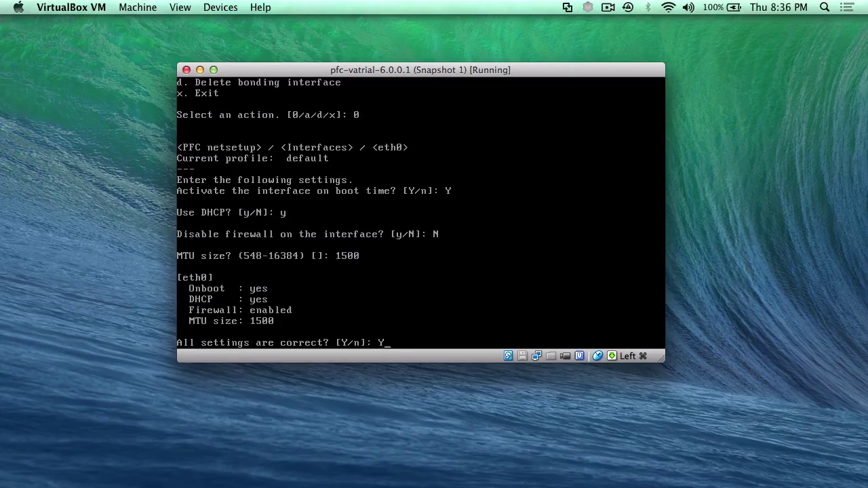
key("Return")
type("x")
key("Return")
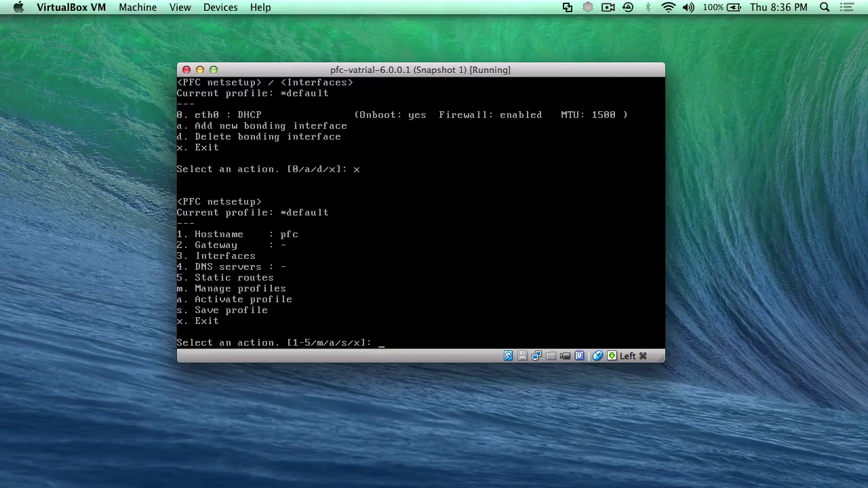
- Save and activate the default network profile, then exit pfc_netsetup
type("s")
key("Return")
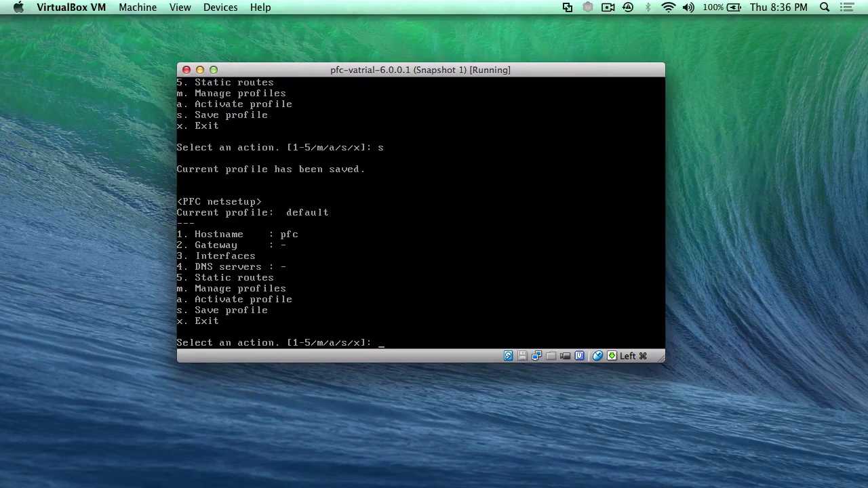
type("a")
key("Return")
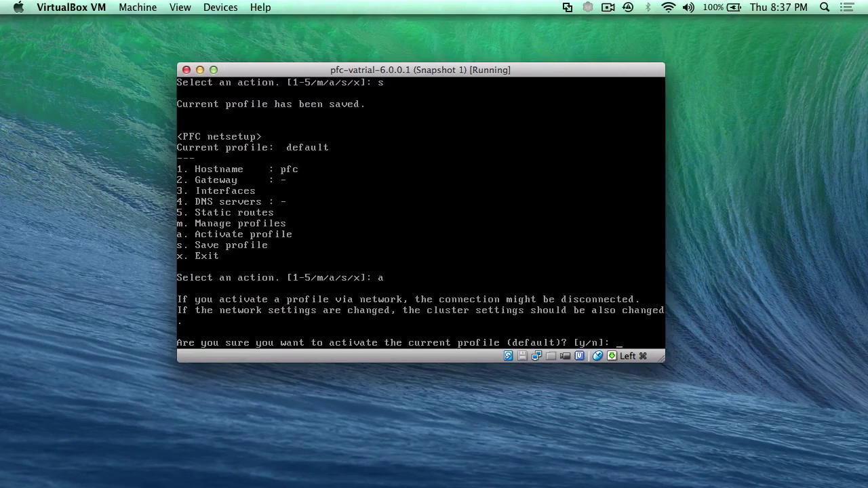
type("y")
key("Return")
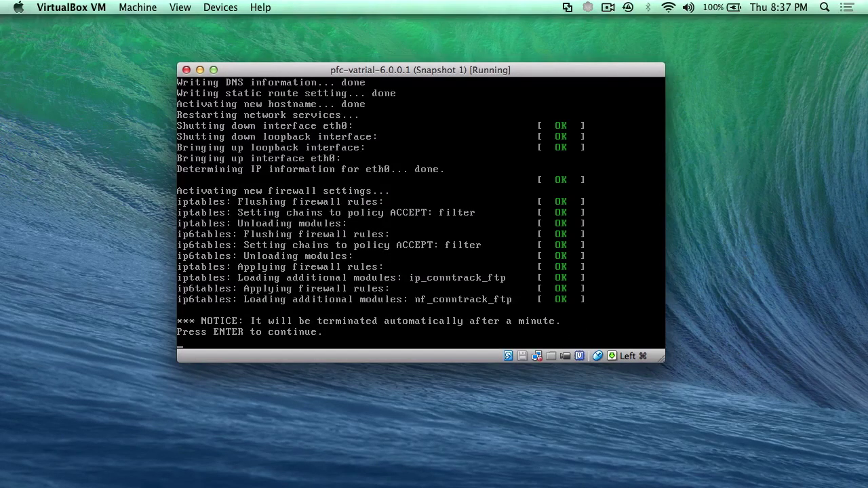
key("Return")
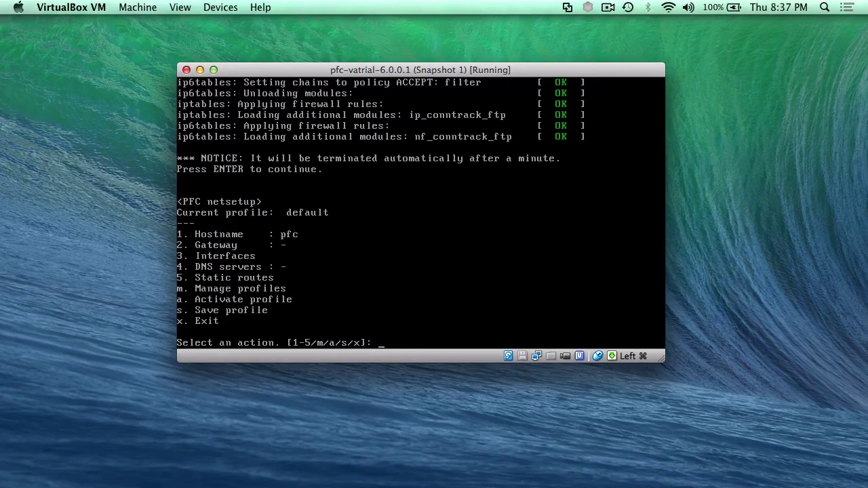
type("x")
key("Return")
- Run ifconfig -a to confirm eth0 now has 10.0.1.20, mask 255.255.255.0
type("ifconfig -a")
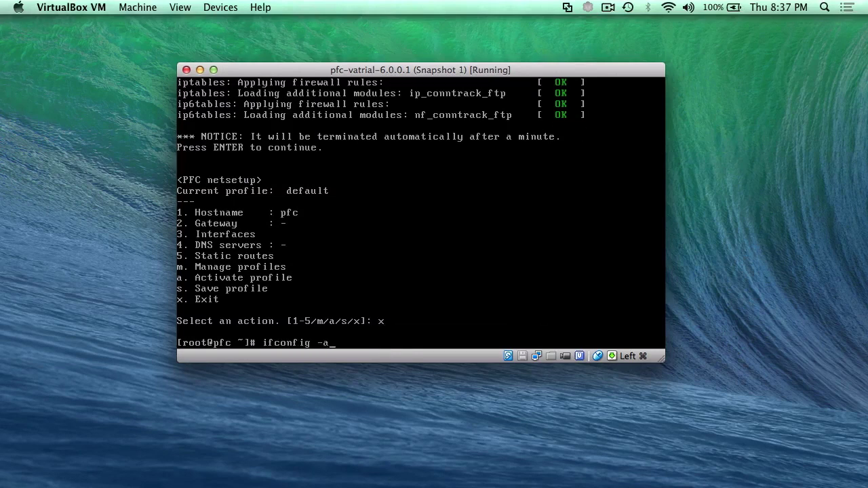
key("Return")
key("super")
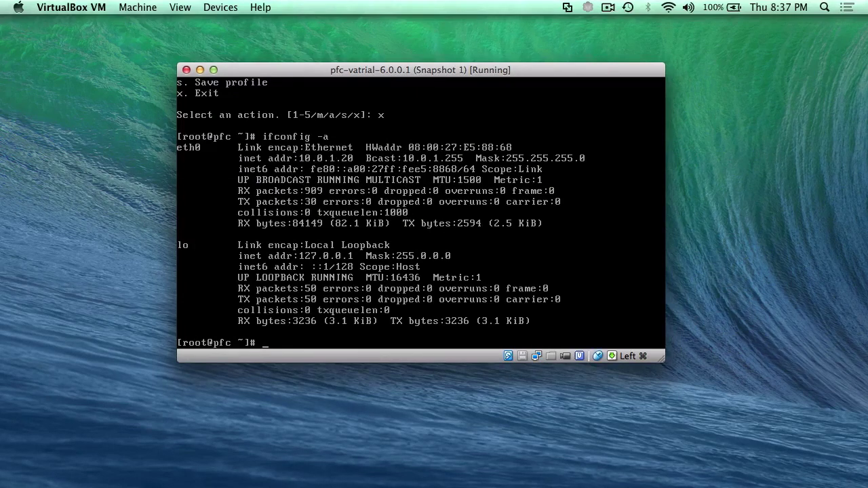
key("Return")
key("Return")
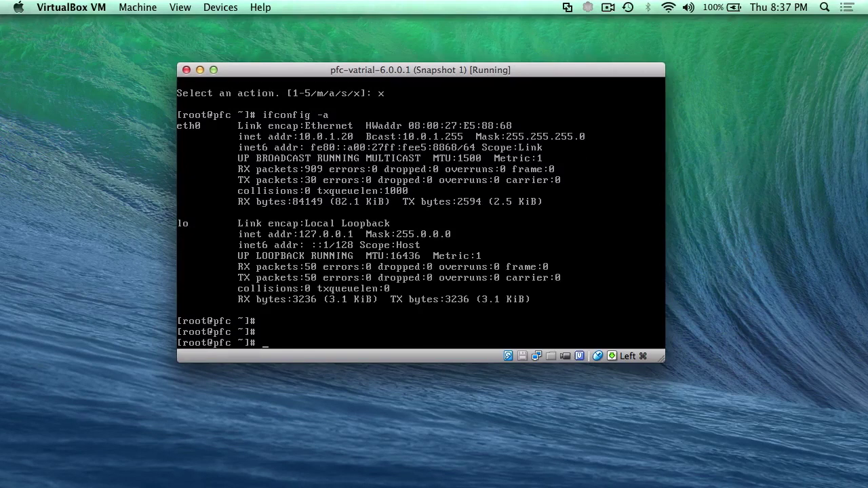
- Change the pfc.localdomain pfc line in /etc/hosts to 10.0.1.20 in vi and save
type("vi /etc/hosts")
key("Return")
key("x")
key("x")
key("x")
key("x")
key("x")
key("x")
key("x")
key("x")
key("x")
key("x")
key("x")
key("x")
key("x")
key("x")
key("x")
type("i10.0.1.20")
key("Escape")
type(":wq")
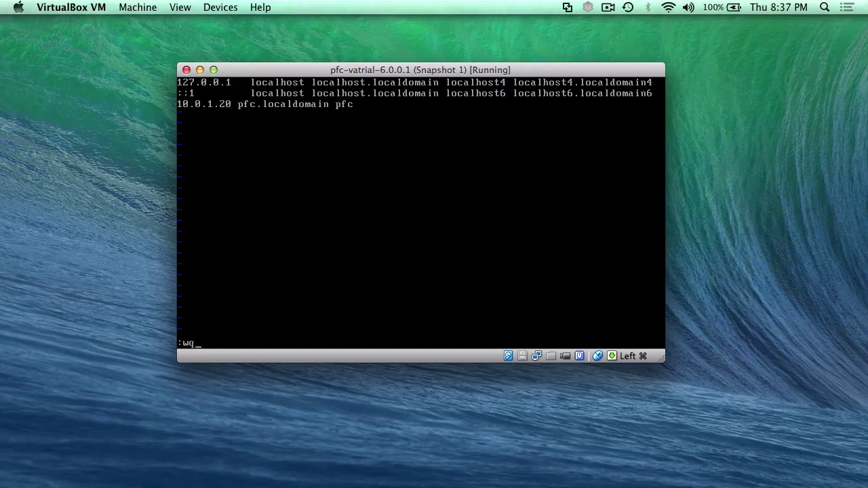
key("Return")
key("Return")
key("Return")
key("Return")
key("Return")
key("Return")
type("pfc")
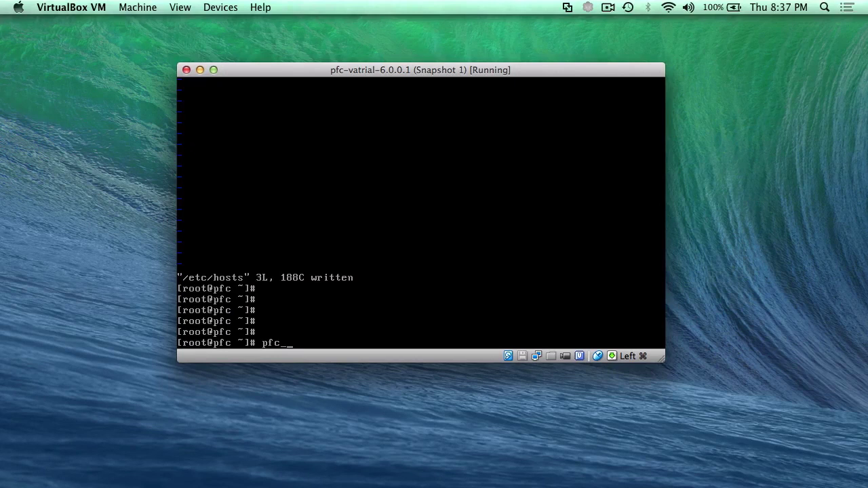
type("_show_cluster_config")
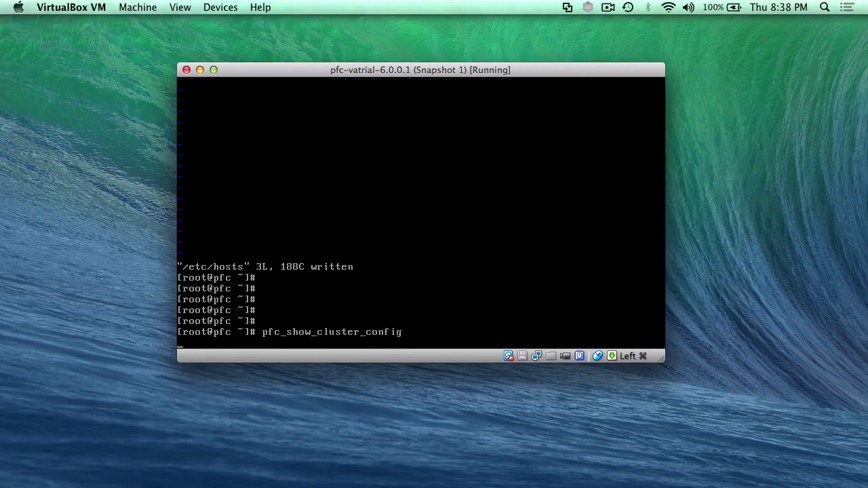
- Show the cluster config: server pfc, interconnect 192.168.231.231, one redundancy node
key("Return")
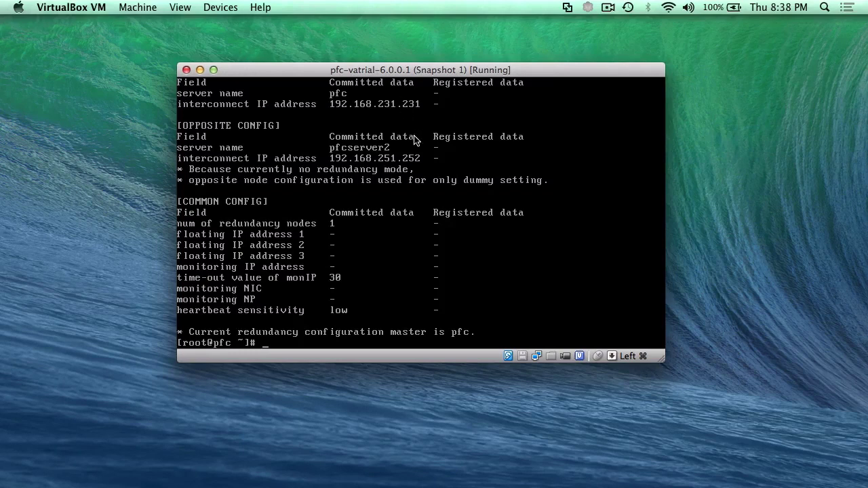
key("Return")
key("Return")
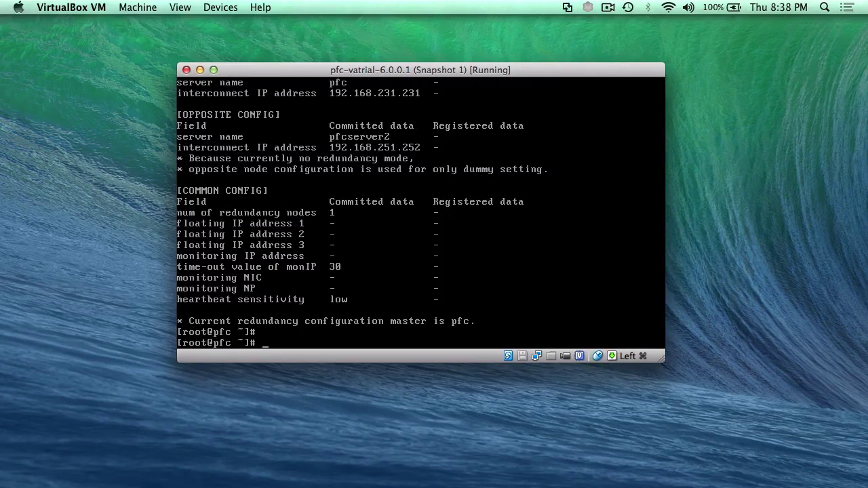
type("pfc_")
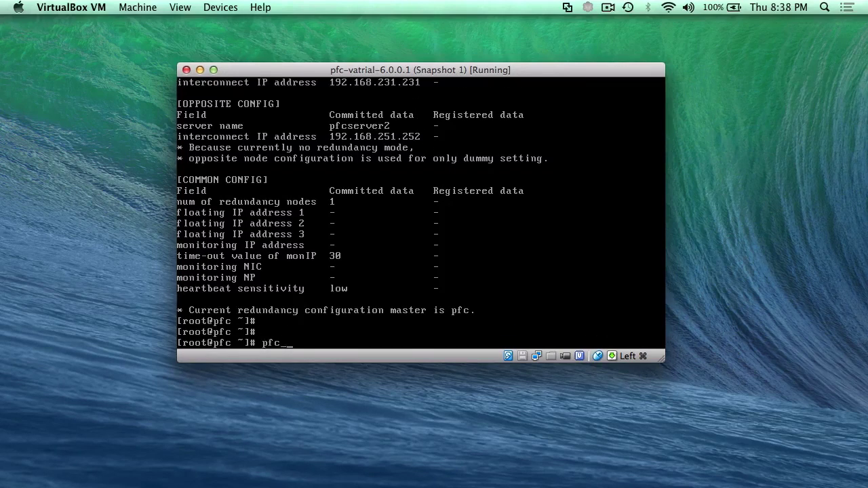
type("setup_c")
- Register pfc as the node's server name with pfc_setup_cluster_config -s pfc
key("Tab")
type("pfc")
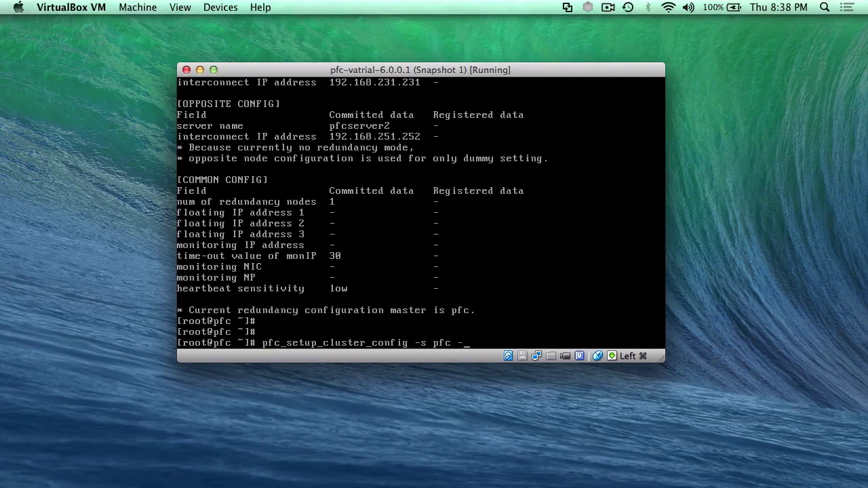
type("server pfc")
key("Return")
- Register 10.0.1.20 as the interconnect IP and verify with pfc_show_cluster_config
key("Up")
key("BackSpace")
key("BackSpace")
key("BackSpace")
key("BackSpace")
key("BackSpace")
key("BackSpace")
key("BackSpace")
key("BackSpace")
key("BackSpace")
key("BackSpace")
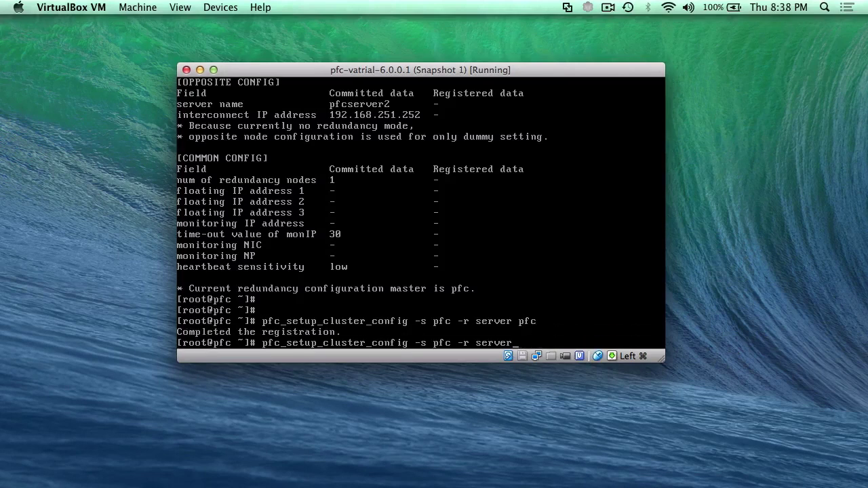
type("interIP 10.0.1.20")
key("Return")
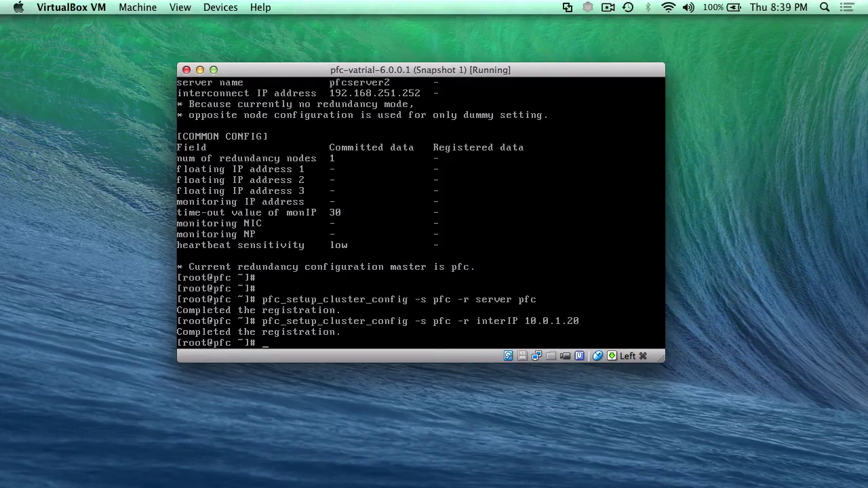
type("pfc_show_cluster_config")
key("Return")
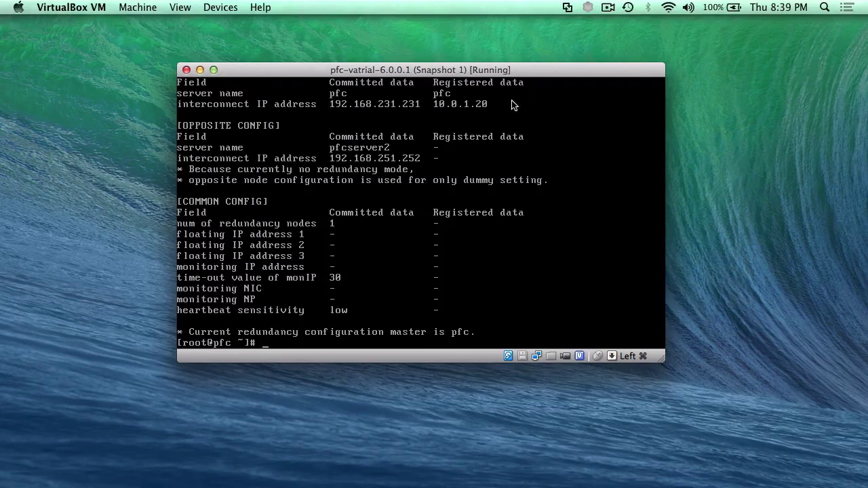
- Commit the registered cluster configuration with pfc_setup_cluster_config -f
left_click(435, 119)
key("Return")
key("Return")
type("pfc")
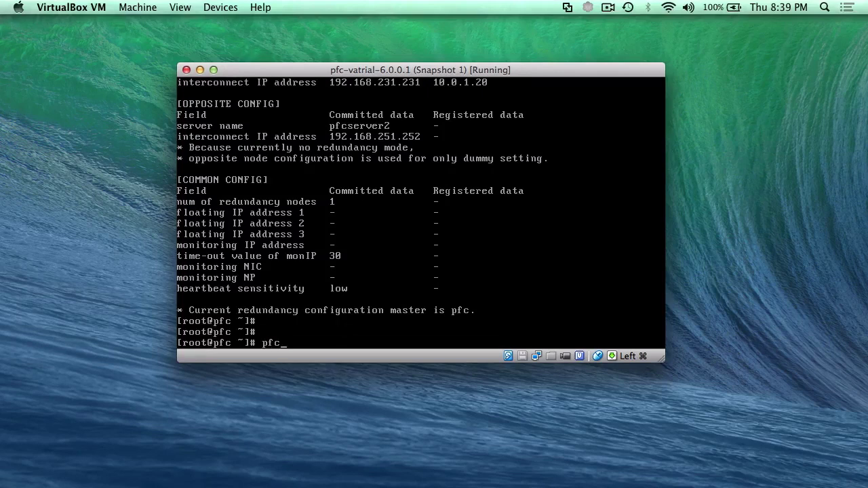
type("_setup_")
key("Tab")
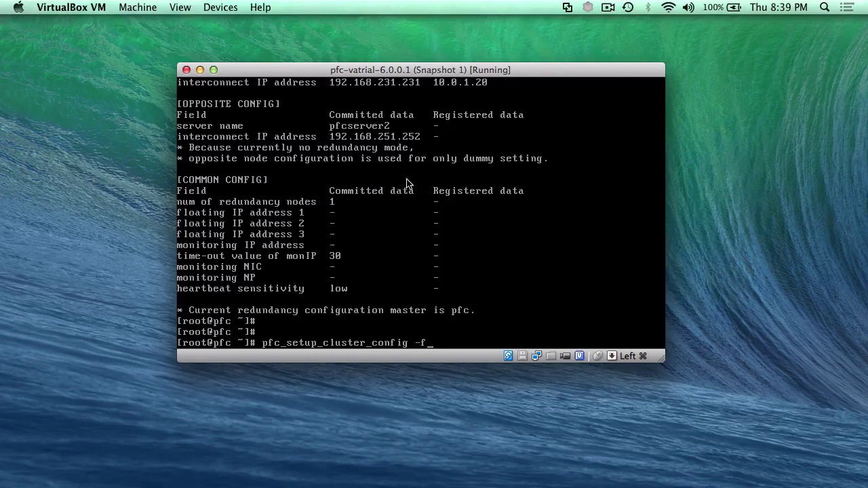
left_click(395, 114)
key("Return")
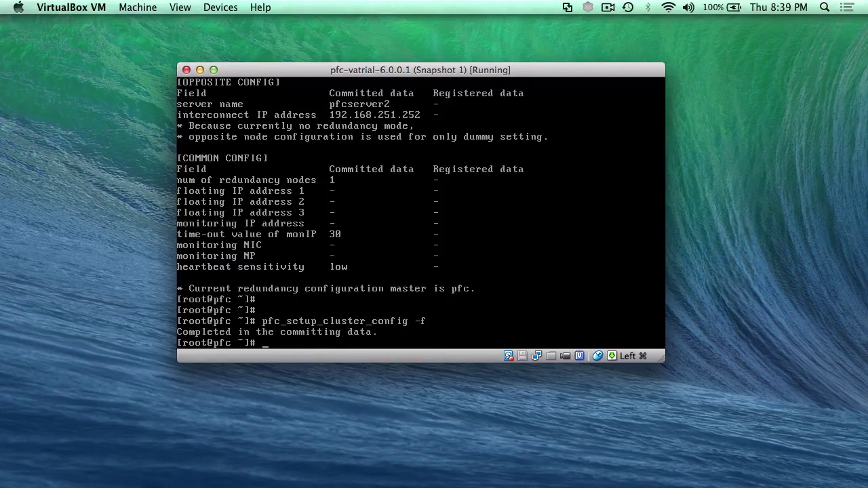
- Reboot the PFC virtual machine
key("Return")
key("Return")
key("Return")
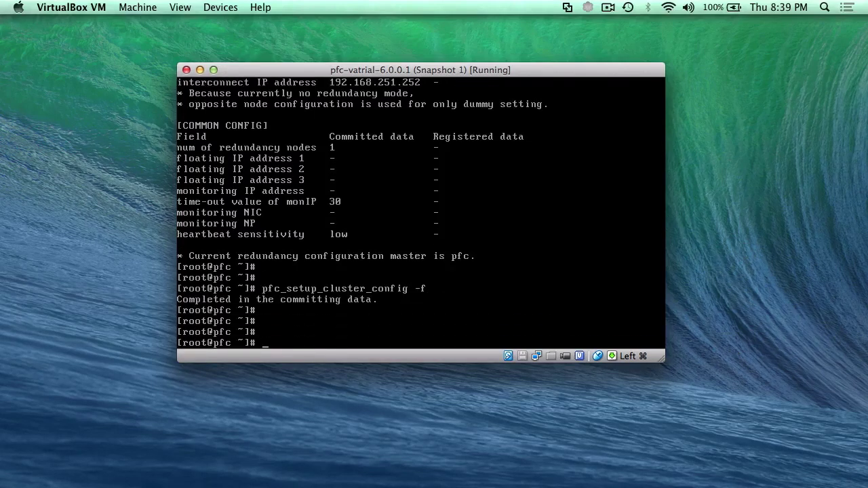
type("reboot")
key("Return")
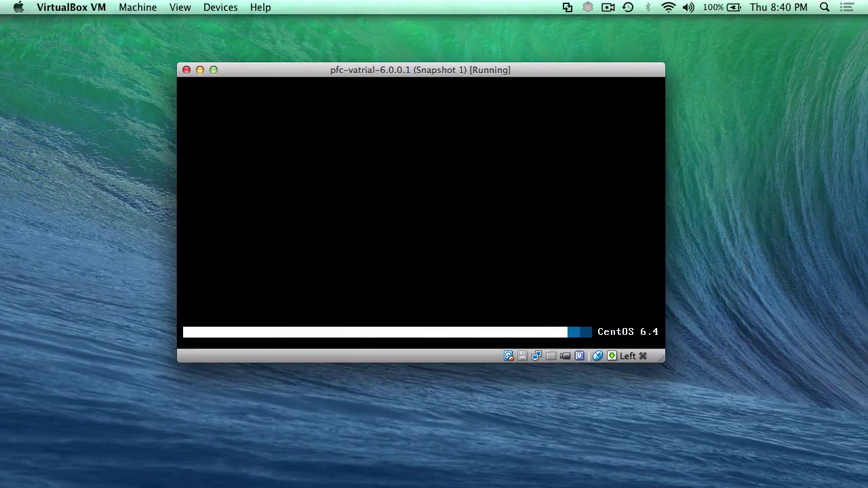
- After the CentOS 6.4 reboot finishes, bring up a fresh pfc login prompt
key("Return")
key("Return")
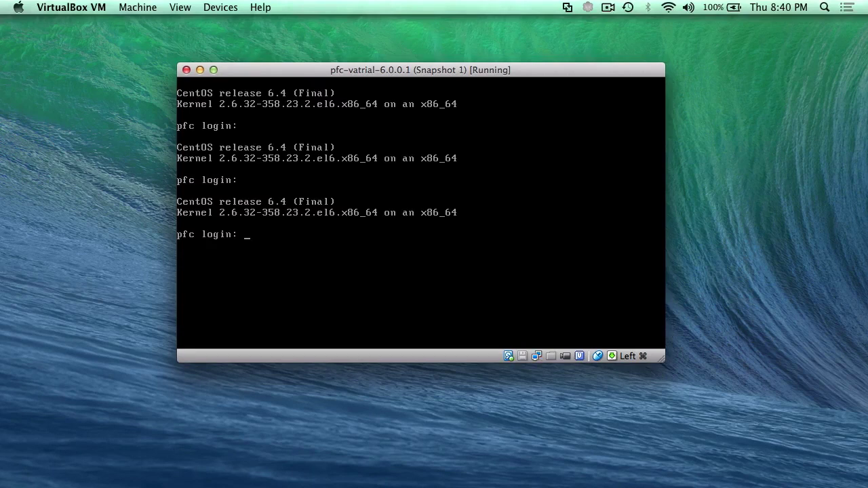
- Log in as root and run pfc_show_cluster_status
type("root")
key("Return")
key("Return")
key("Return")
key("Return")
type("pfc")
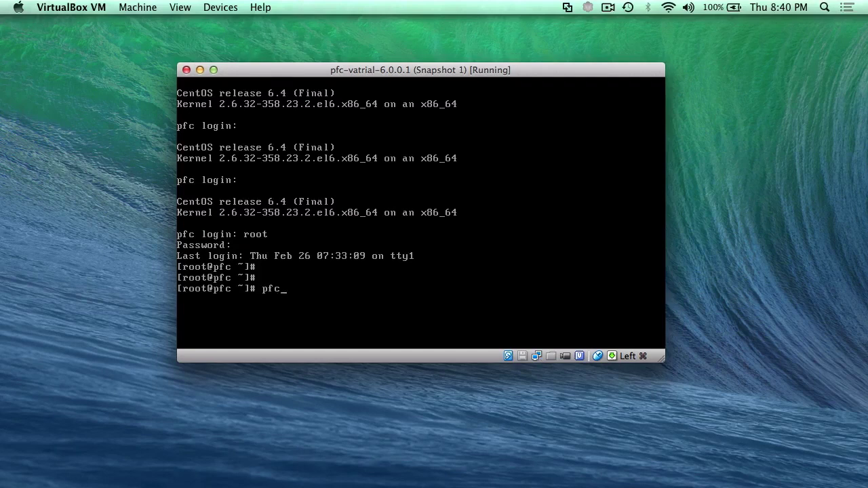
type("_show_cluster_status")
key("Return")
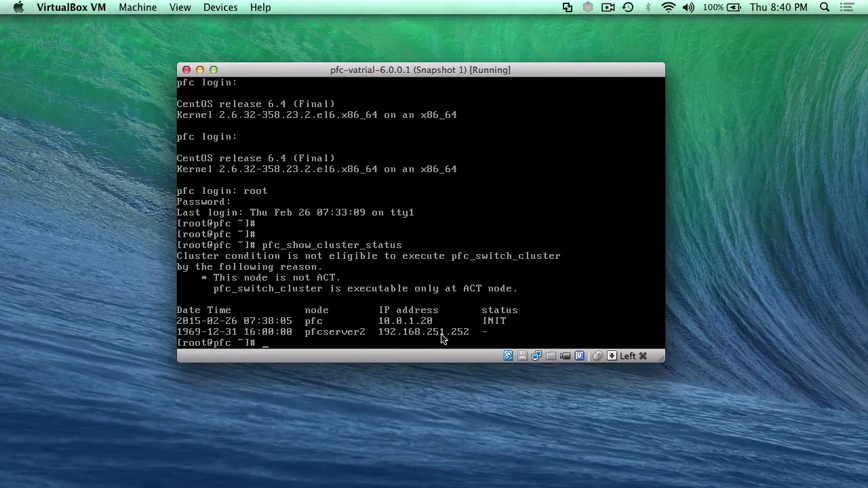
- Rerun pfc_show_cluster_status until the pfc node reports ACT, then move to the SecureCRT desktop
left_click(513, 330)
key("Up")
key("Return")
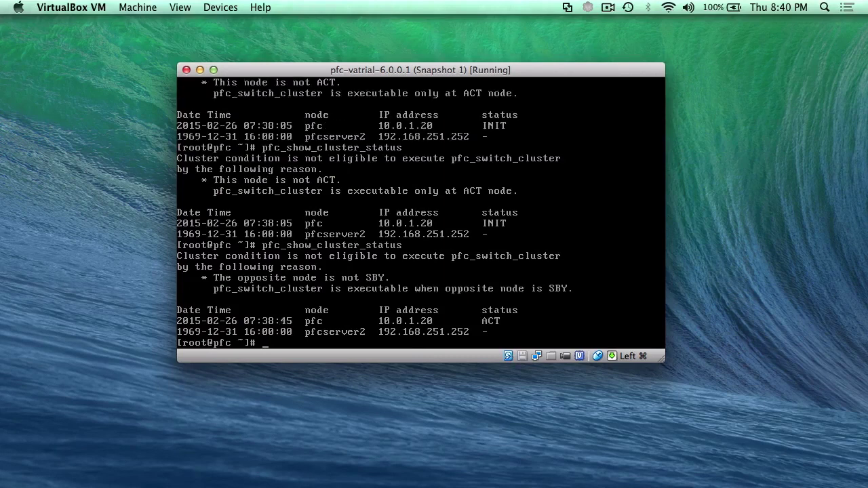
key("super")
key("ctrl+Right")
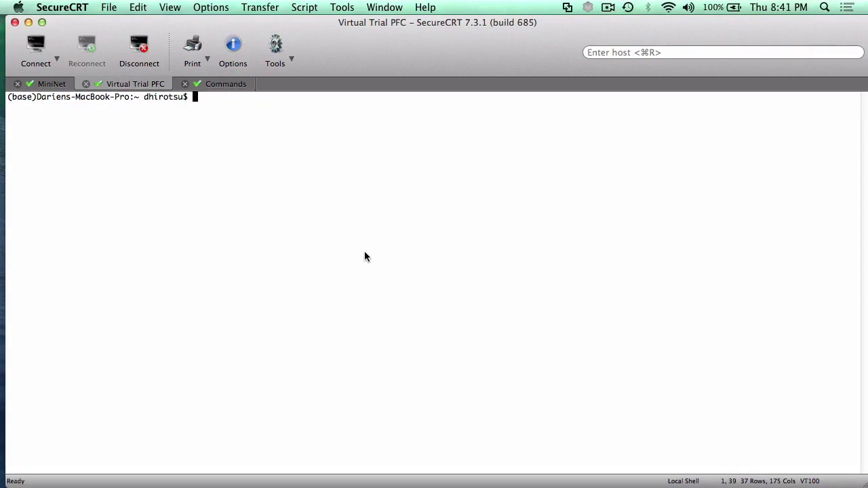
- Connect over SSH as root to 10.0.1.20 using ssh -l root 10.0.1.20, then go to the Commands session
key("Return")
key("Return")
type("ssh -l ")
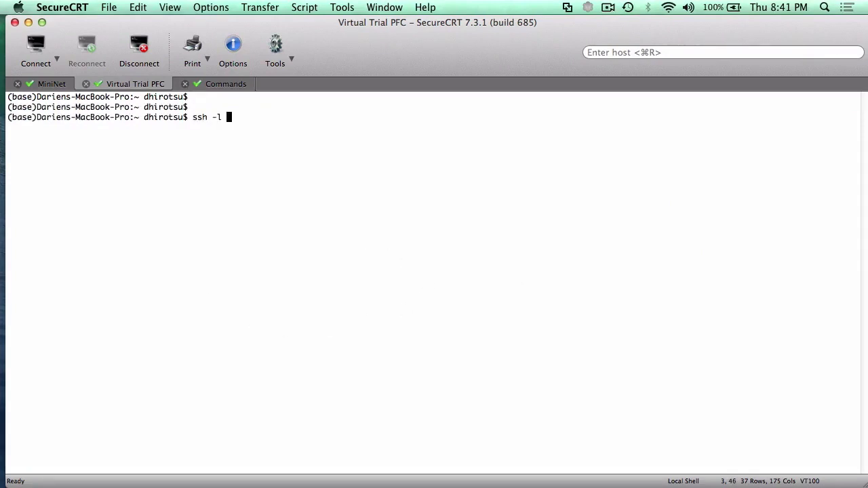
type("root 10.0.1.20")
key("Return")
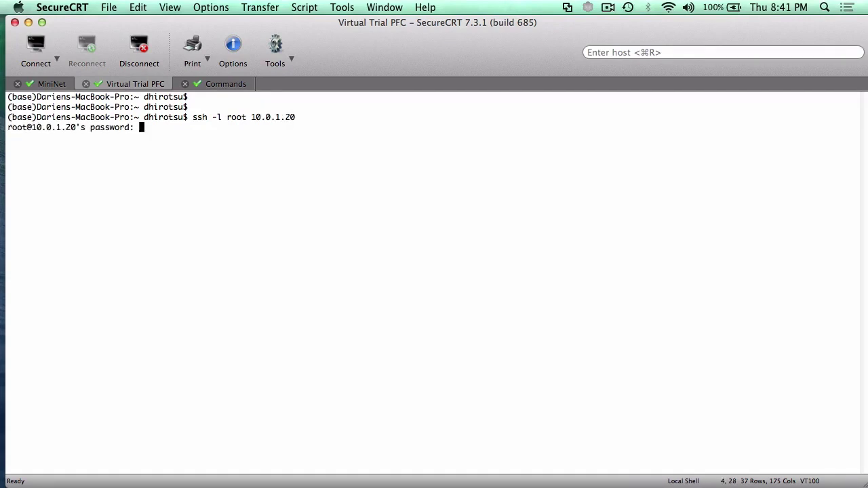
key("Return")
key("Return")
key("Return")
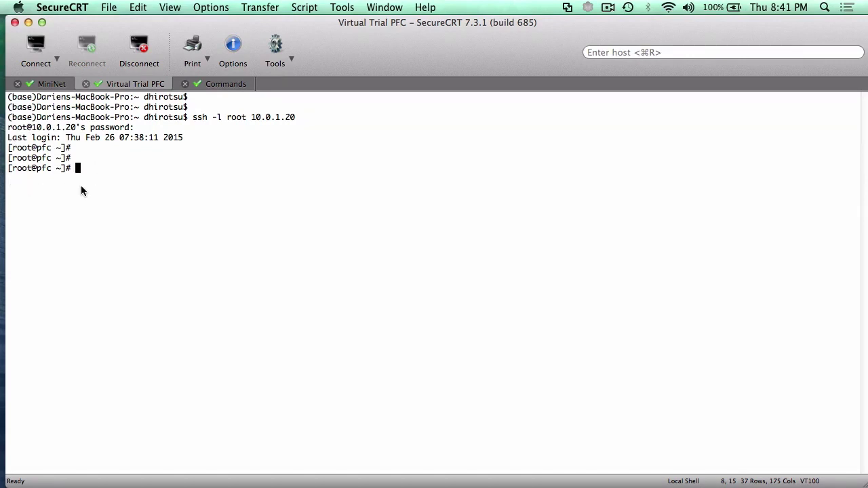
left_click(213, 85)
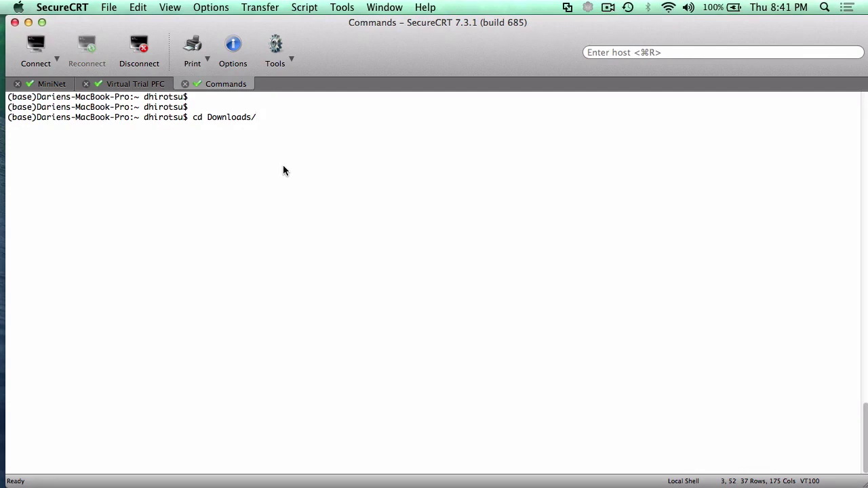
key("Return")
key("Return")
key("Up")
key("Up")
key("Up")
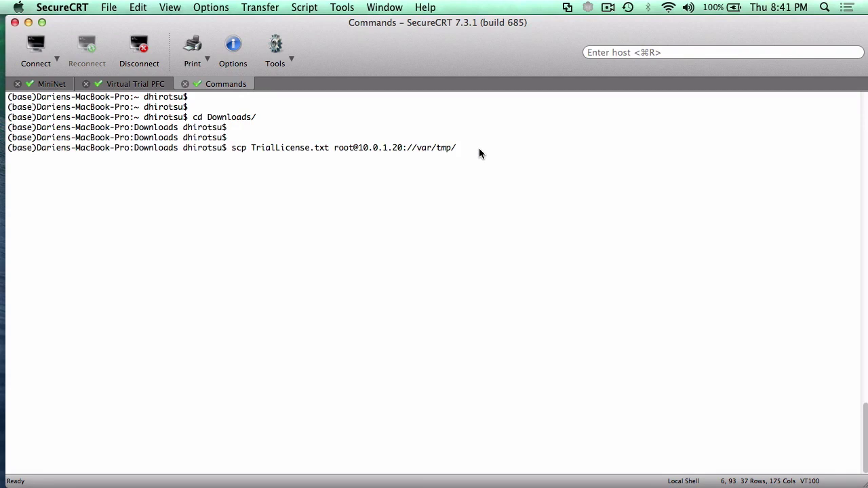
key("Return")
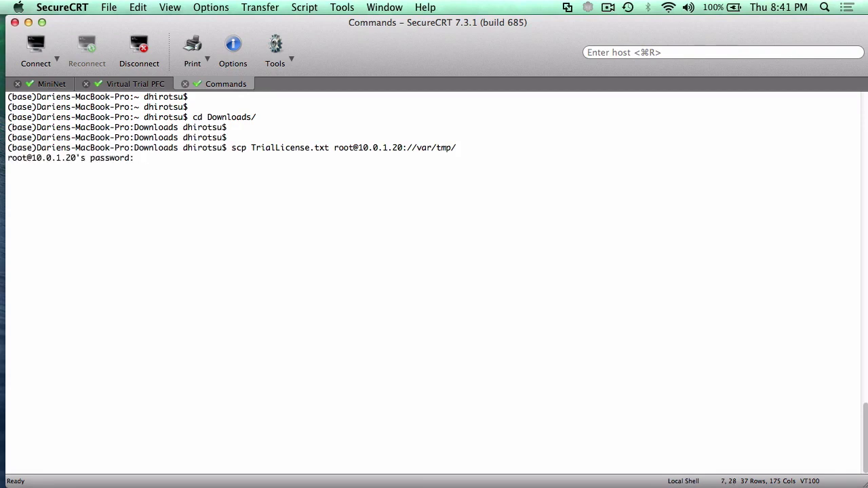
key("Return")
key("Return")
key("Return")
key("Return")
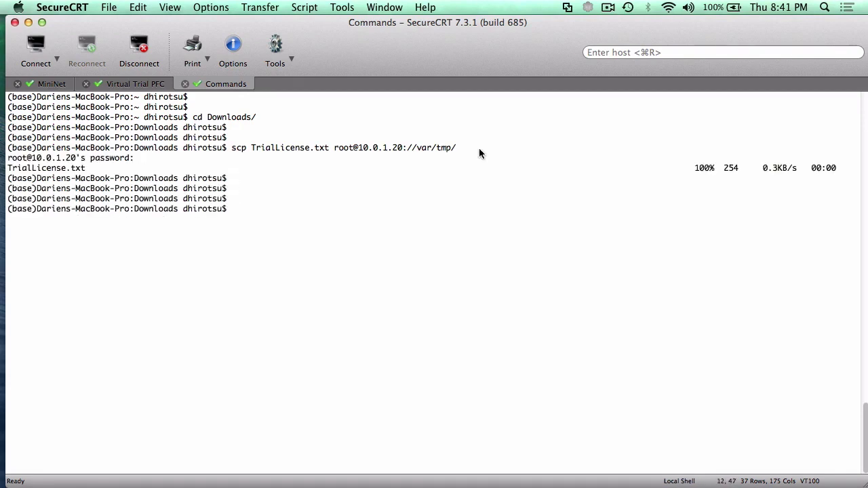
left_click(153, 84)
type("cd /var/tmp/")
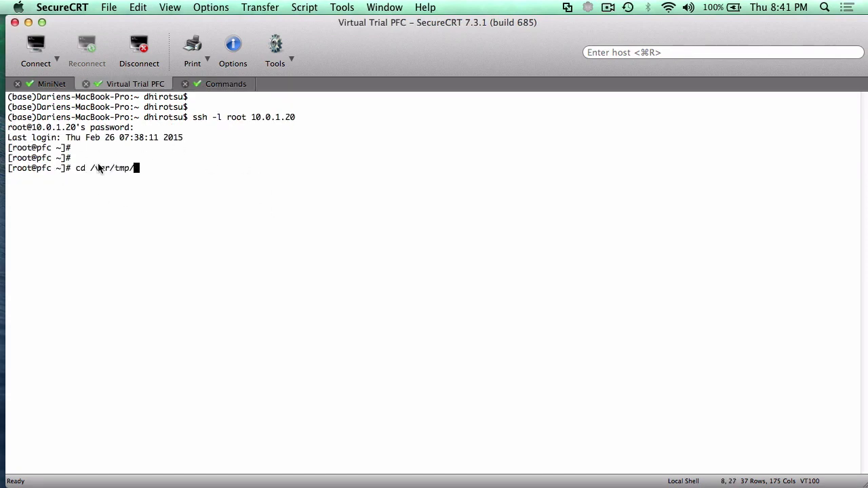
- In /var/tmp, list the files and check installed licenses with pfc_licmgt list
key("Return")
type("ls")
key("Return")
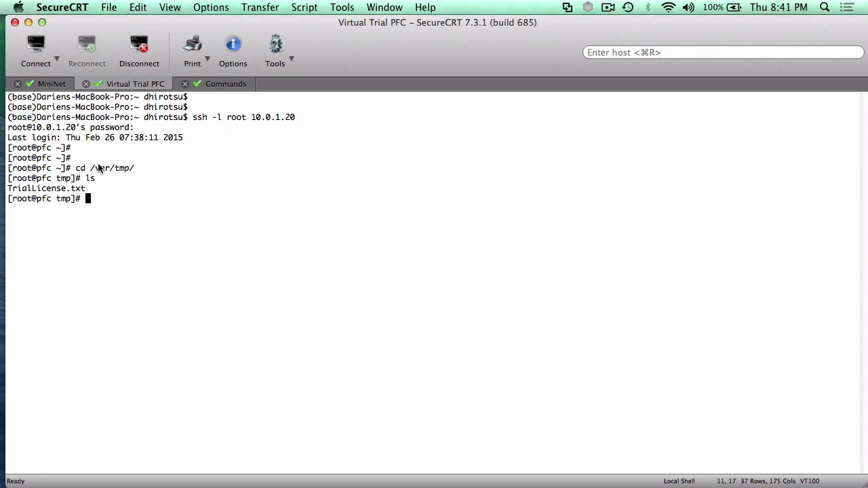
type("pfc_")
type("li")
key("Tab")
type("list")
key("Return")
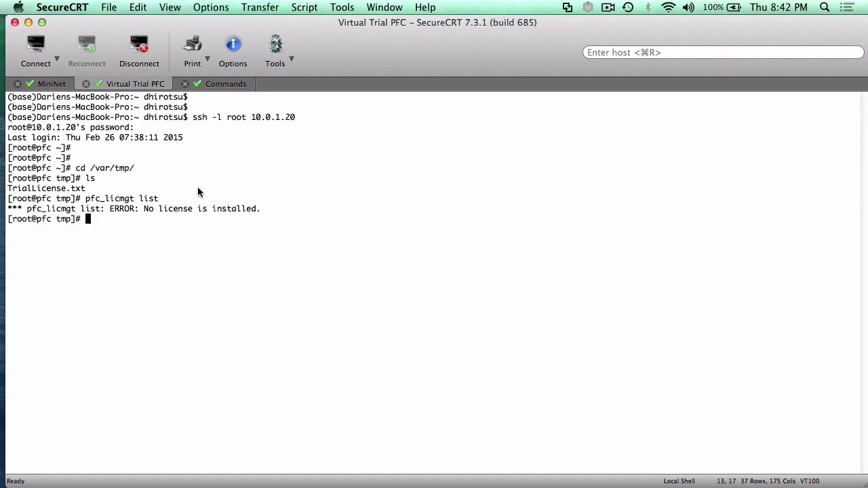
- Install TrialLicense.txt with pfc_licmgt install and confirm one Initial license expiring 2015-05-27
type("pfc_licmgt install T")
key("Tab")
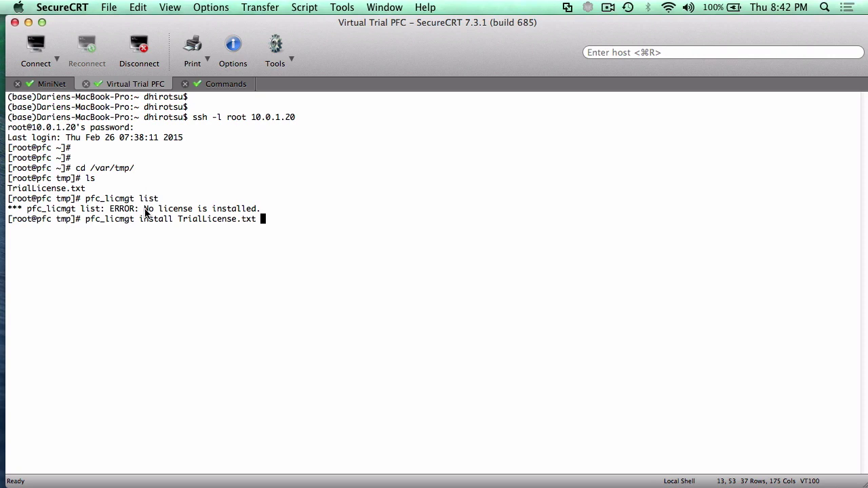
key("Return")
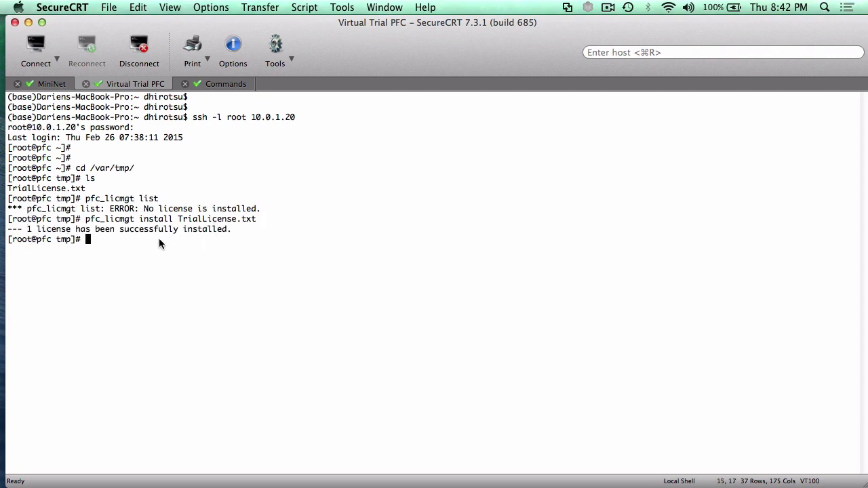
type("pfc")
key("Up")
key("Up")
key("Return")
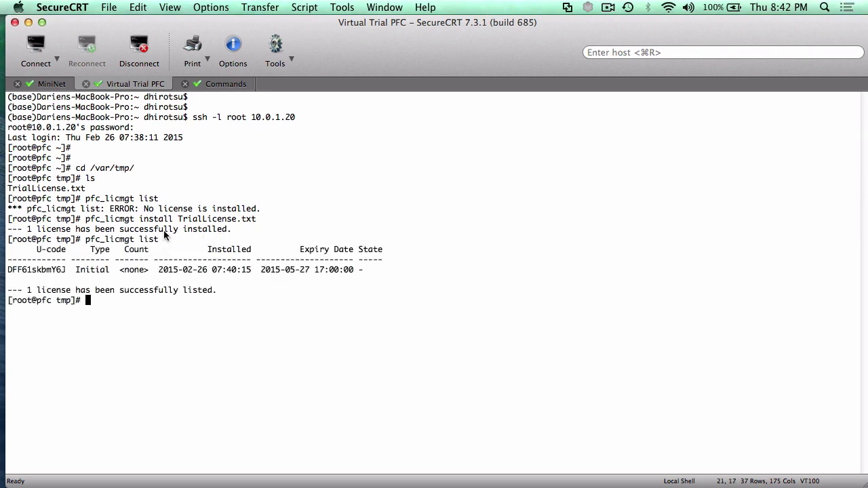